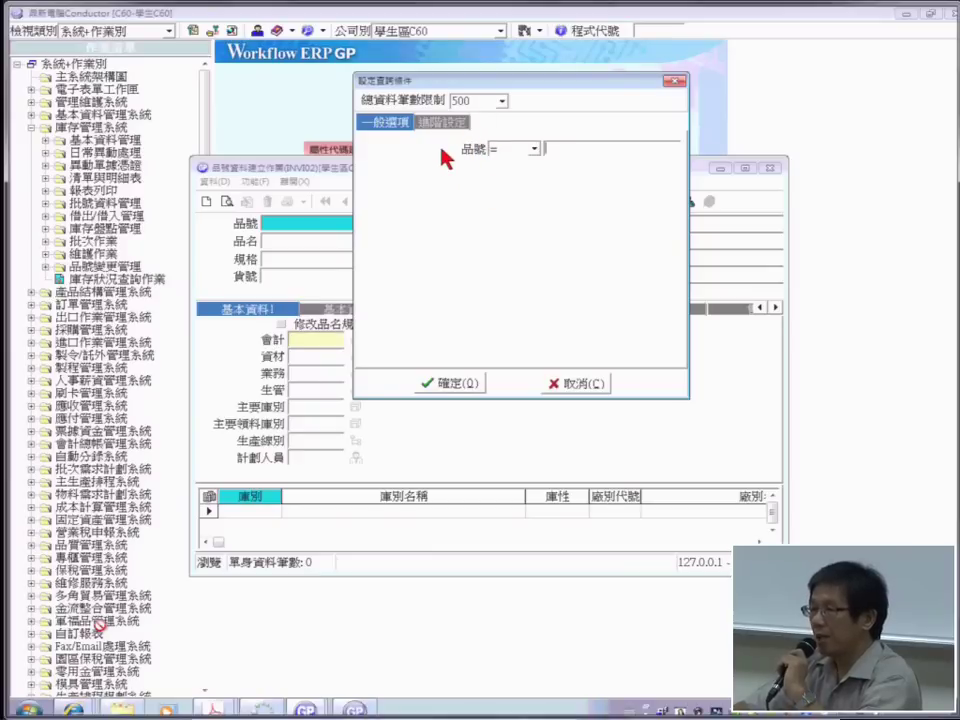
Query the item master for the record whose item number (品號) equals 100601
{"action": "left_click", "coordinate": [537, 151]}
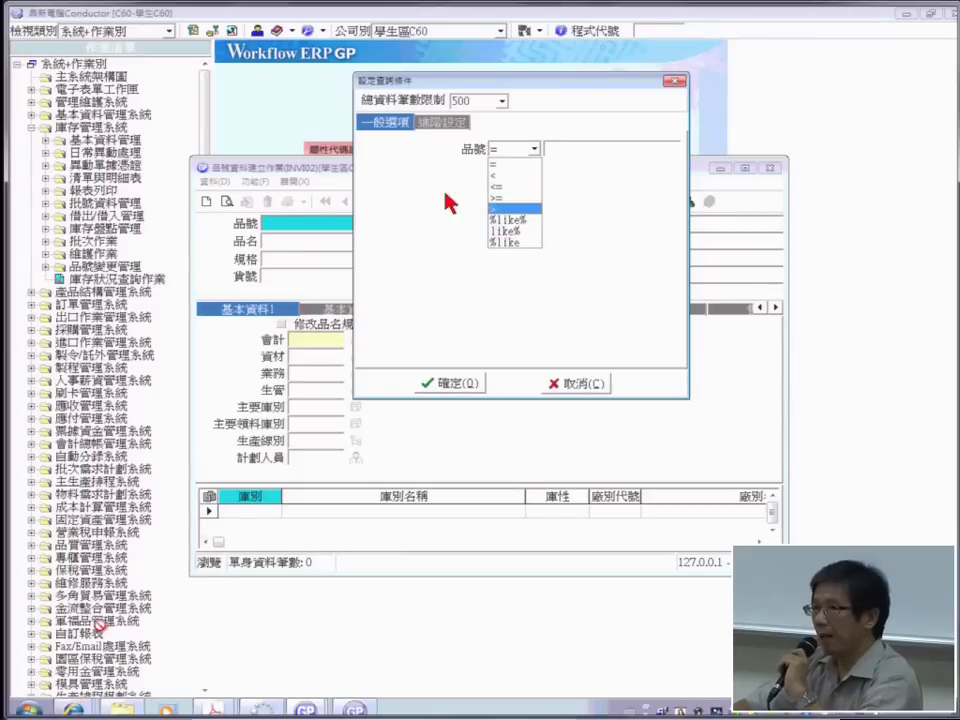
{"action": "left_click", "coordinate": [574, 148]}
{"action": "left_click", "coordinate": [575, 148]}
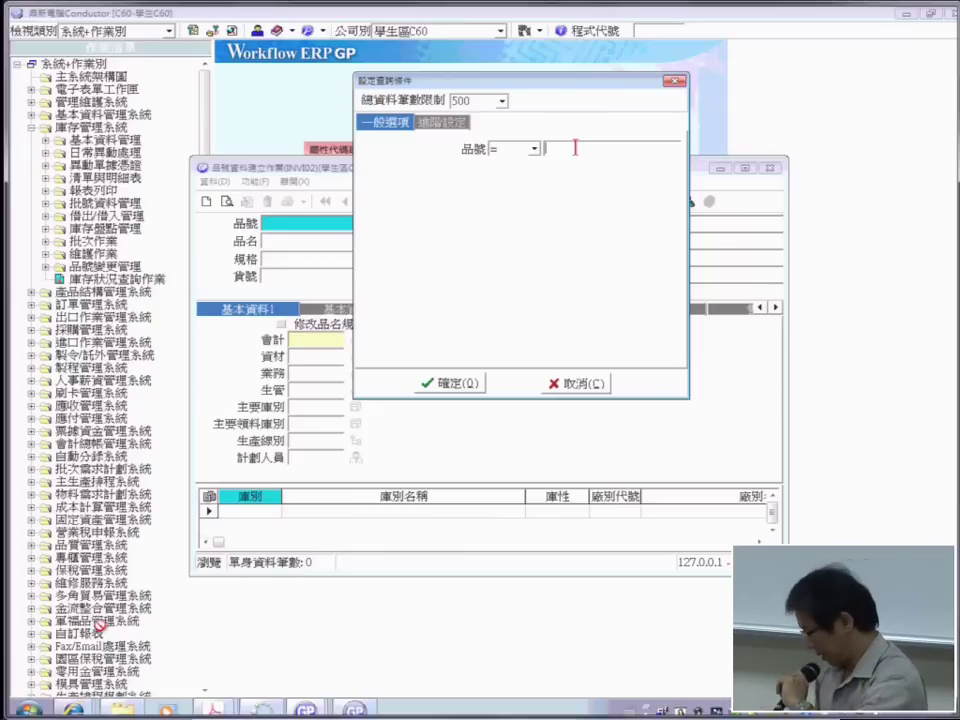
{"action": "type", "text": "1006"}
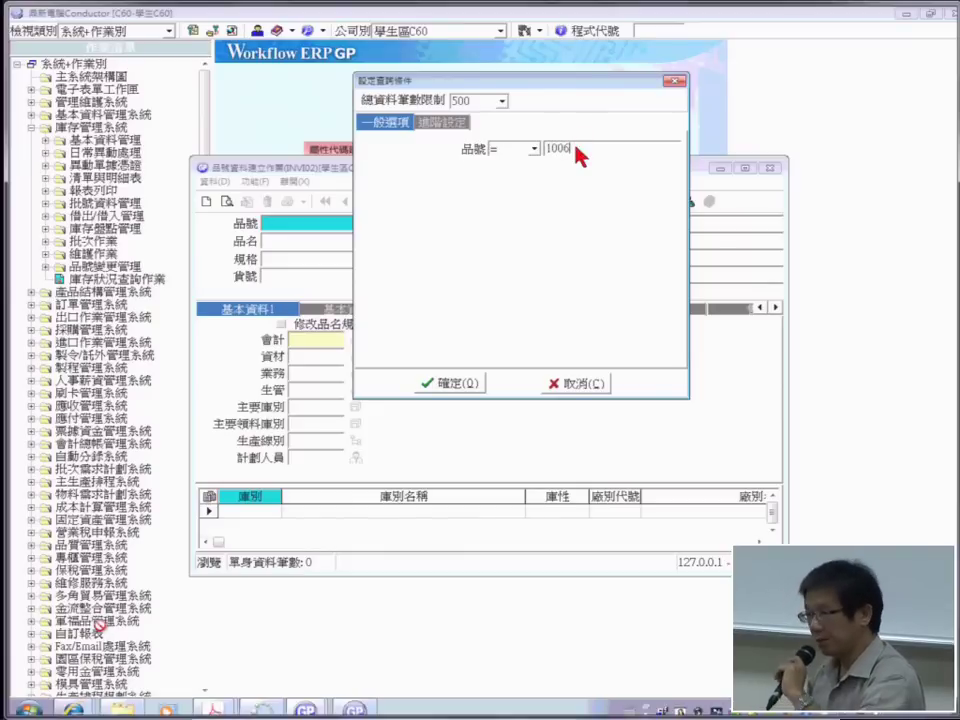
{"action": "type", "text": "01"}
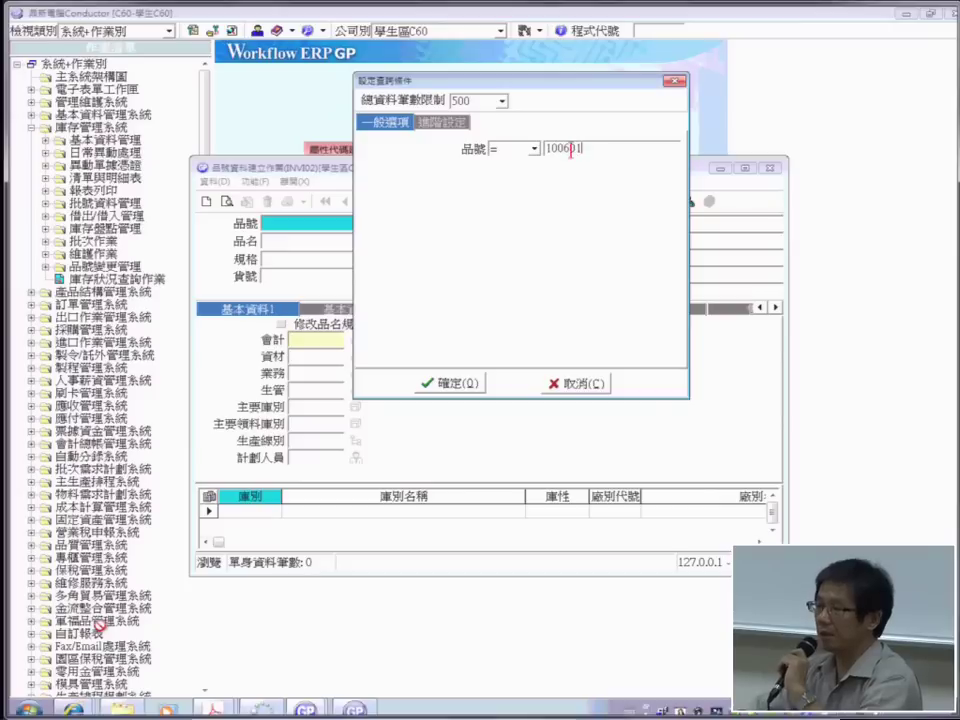
{"action": "left_click", "coordinate": [449, 384]}
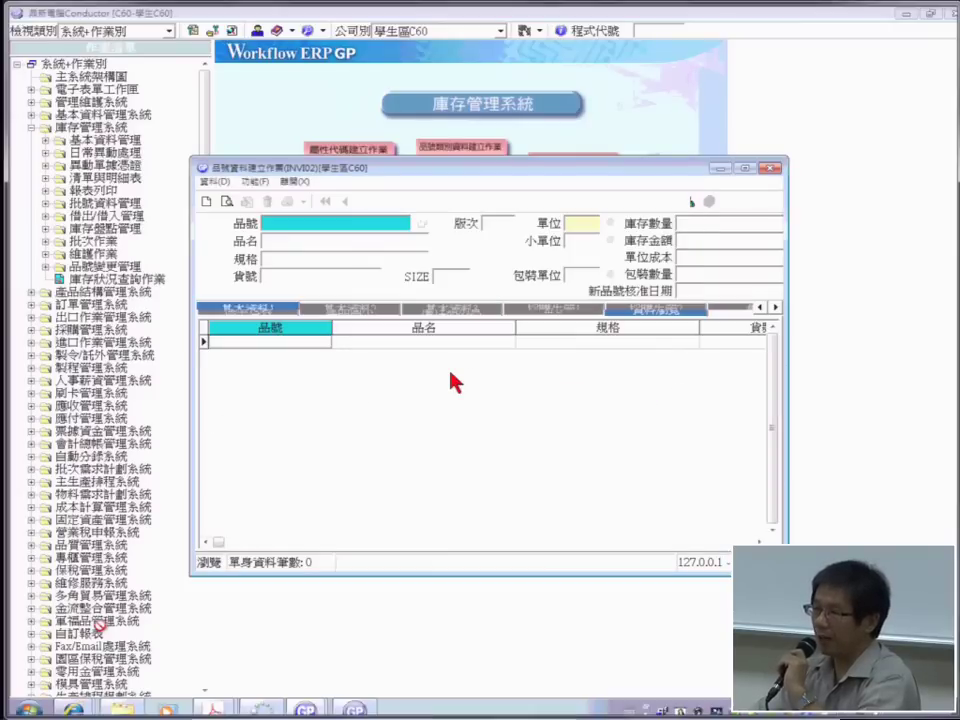
Run a new item query with the item number (品號) condition set to less than (<) 10006
{"action": "left_click", "coordinate": [227, 202]}
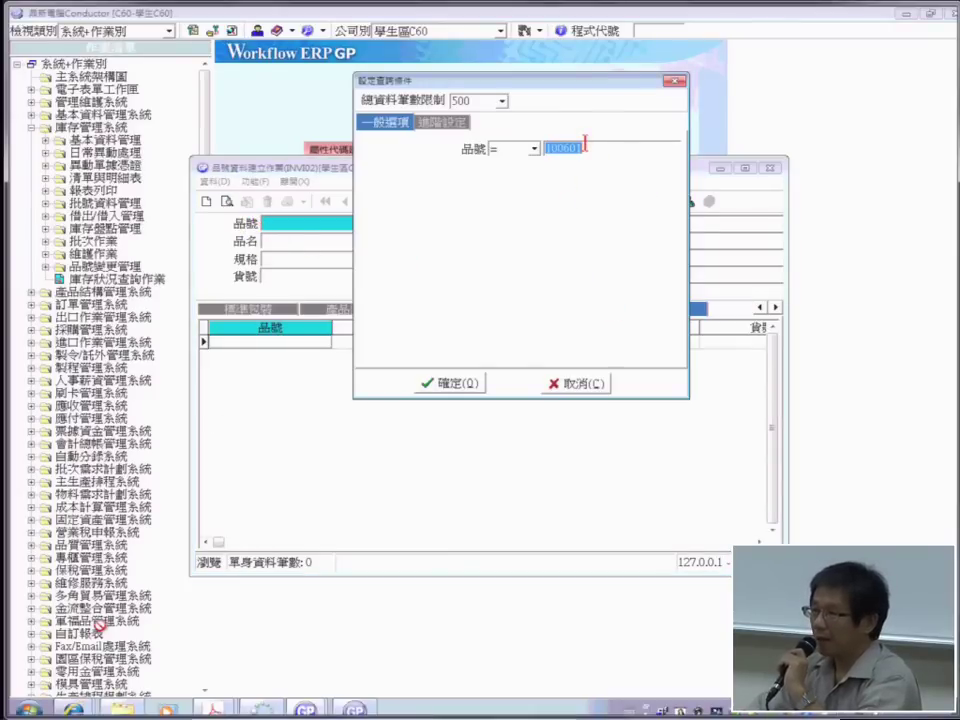
{"action": "left_click_drag", "start_coordinate": [585, 147], "coordinate": [545, 147]}
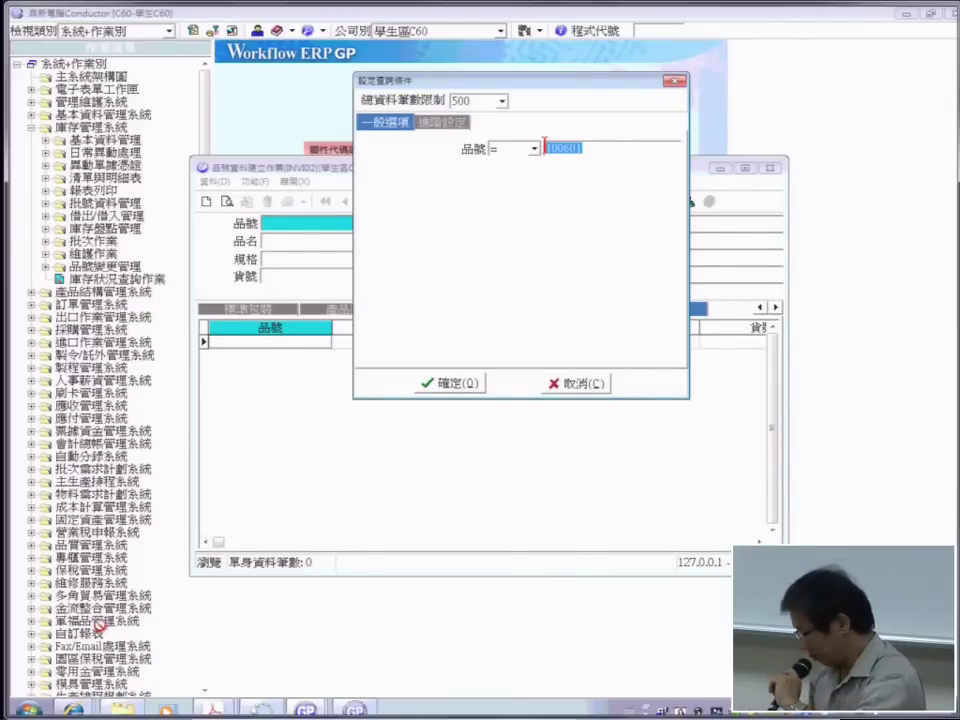
{"action": "key", "text": "BackSpace"}
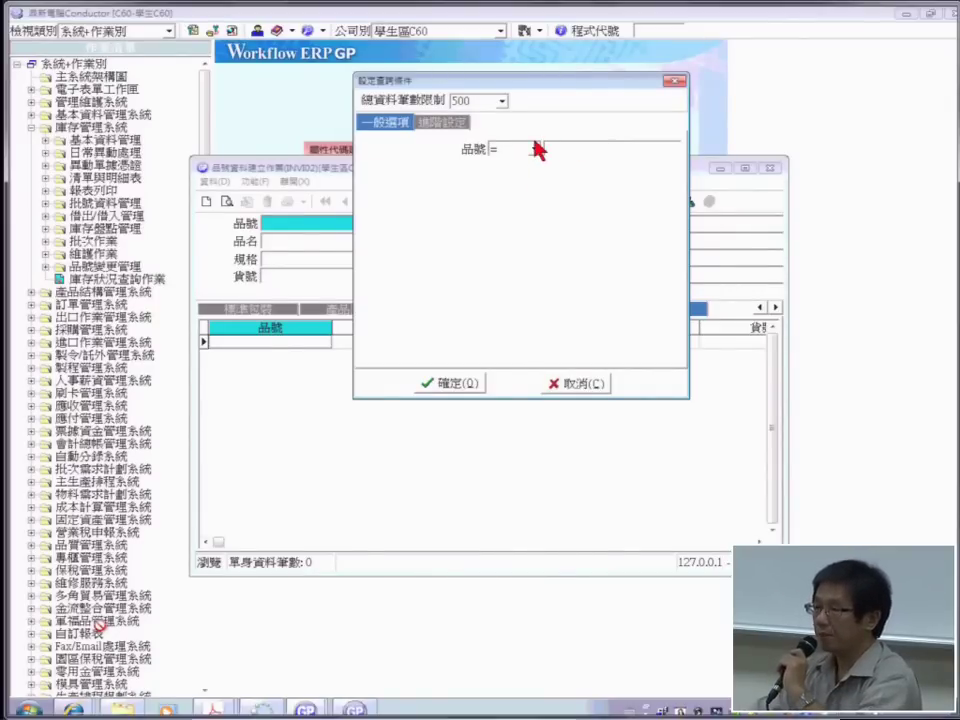
{"action": "left_click", "coordinate": [534, 149]}
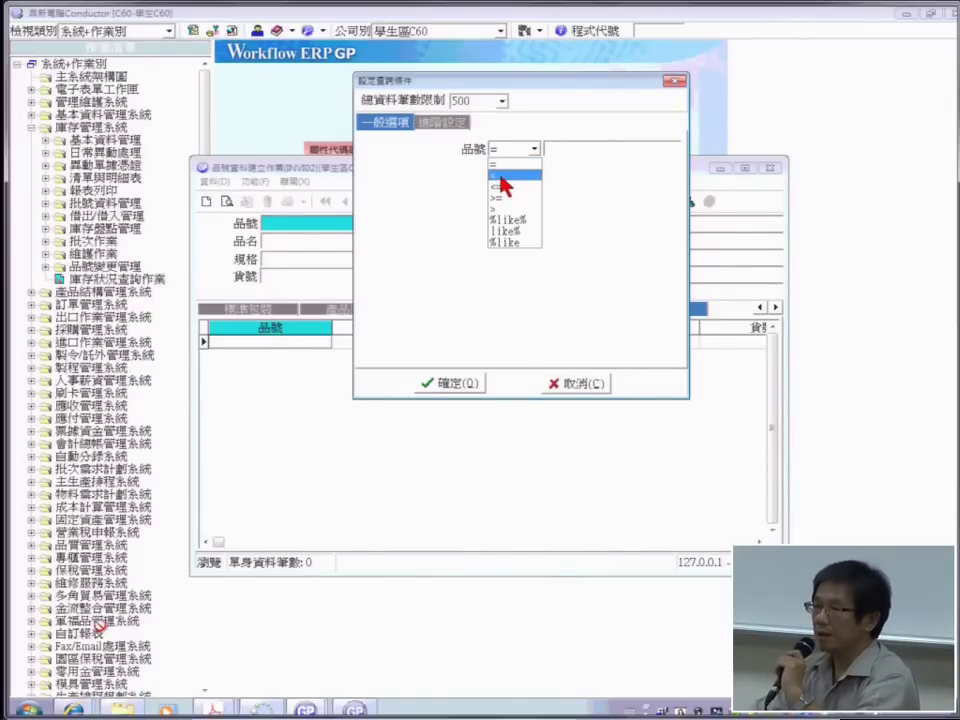
{"action": "left_click", "coordinate": [500, 176]}
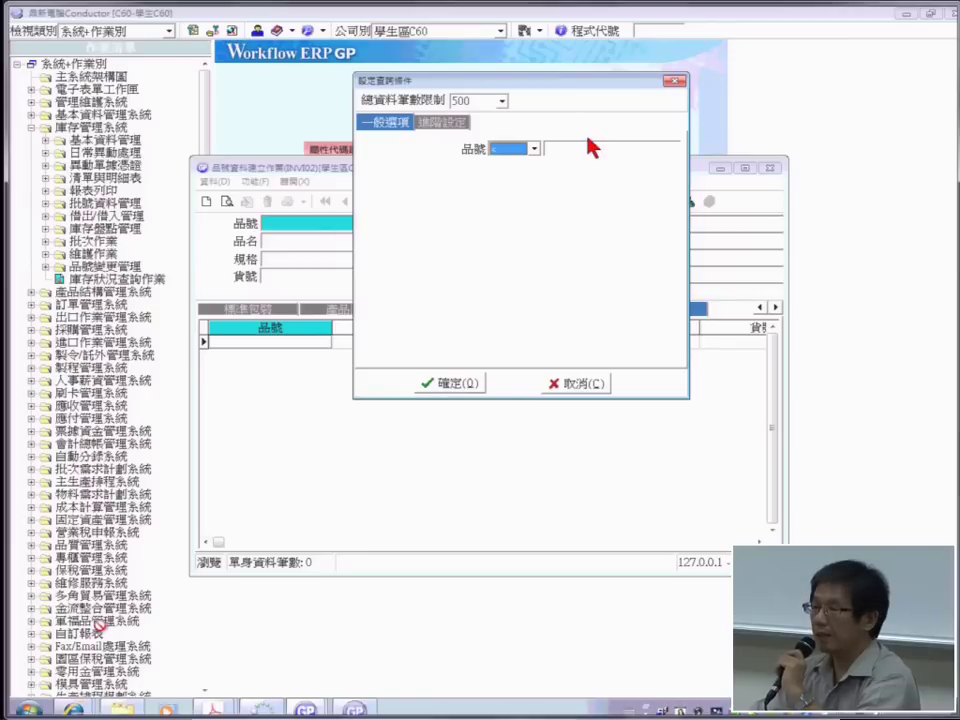
{"action": "left_click", "coordinate": [580, 146]}
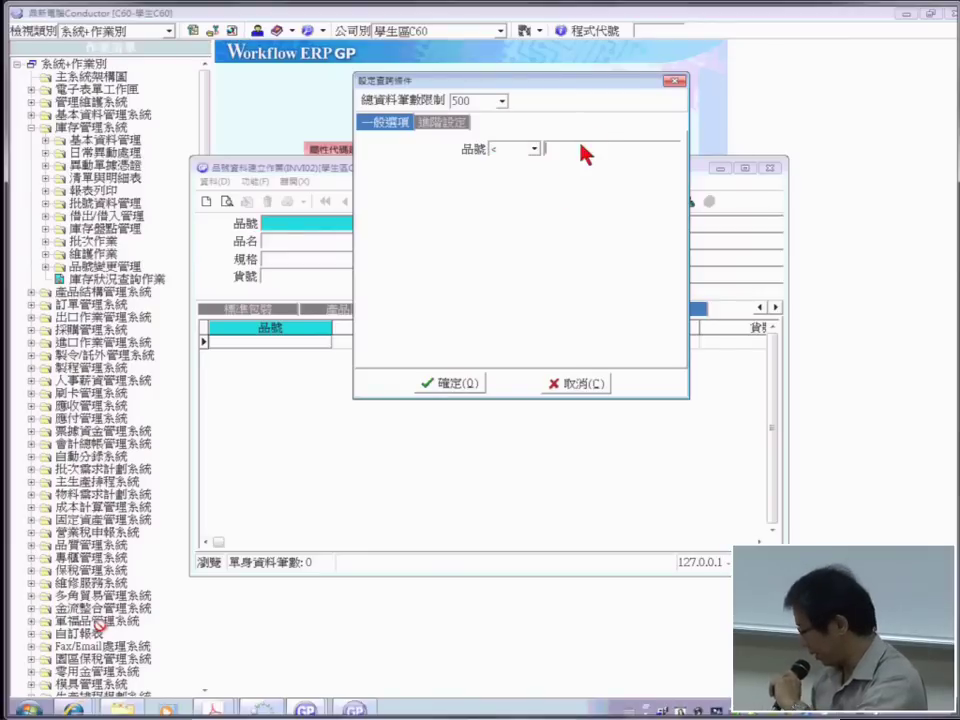
{"action": "type", "text": "10006"}
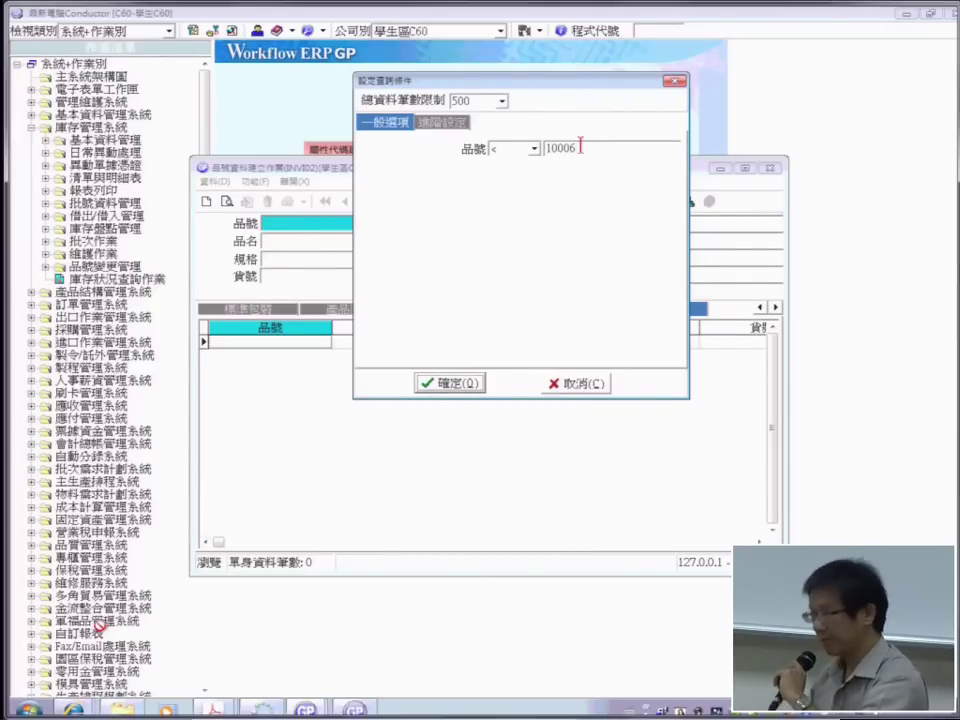
{"action": "left_click", "coordinate": [448, 384]}
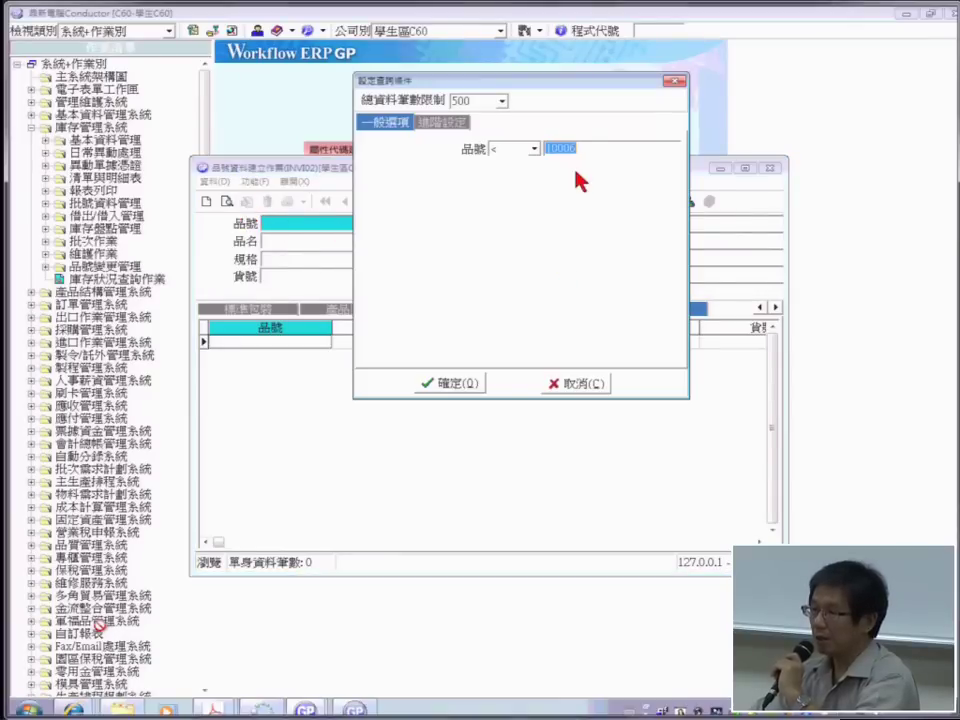
Change the item number comparison value to 60006 and run the less-than query
{"action": "left_click", "coordinate": [590, 149]}
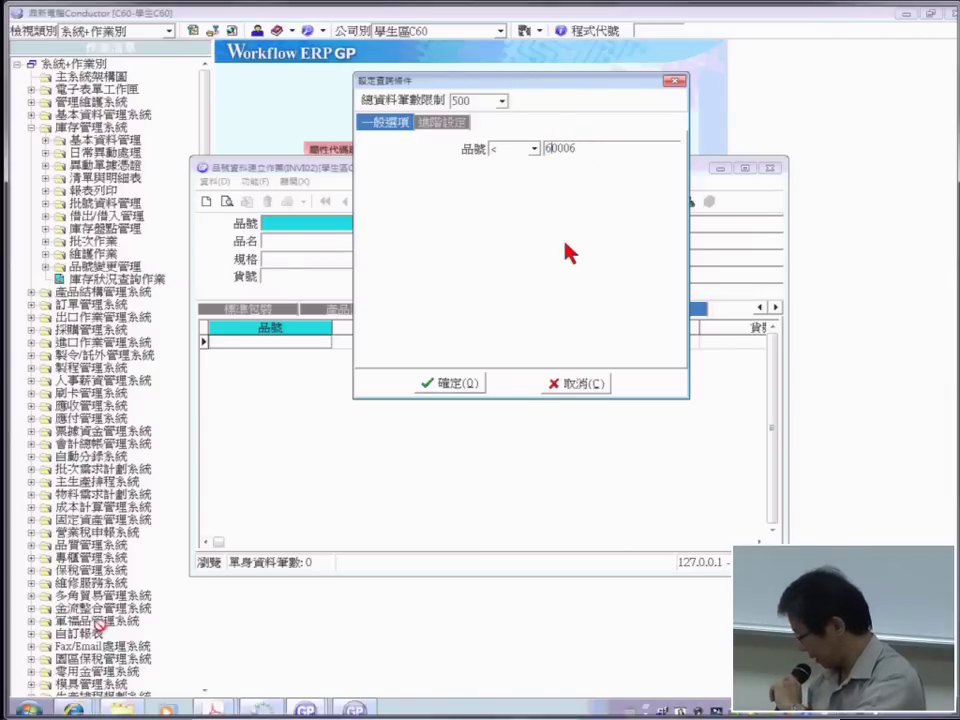
{"action": "left_click", "coordinate": [462, 384]}
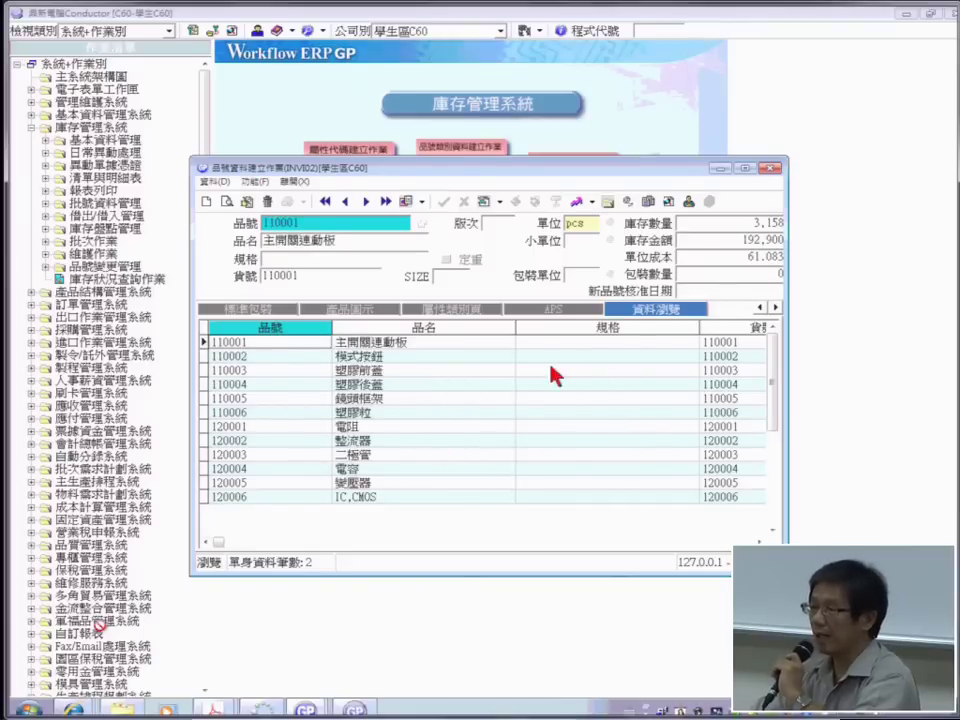
Query for item numbers (品號) containing 電 with the %like% operator, and run the same query a second time
{"action": "left_click", "coordinate": [227, 201]}
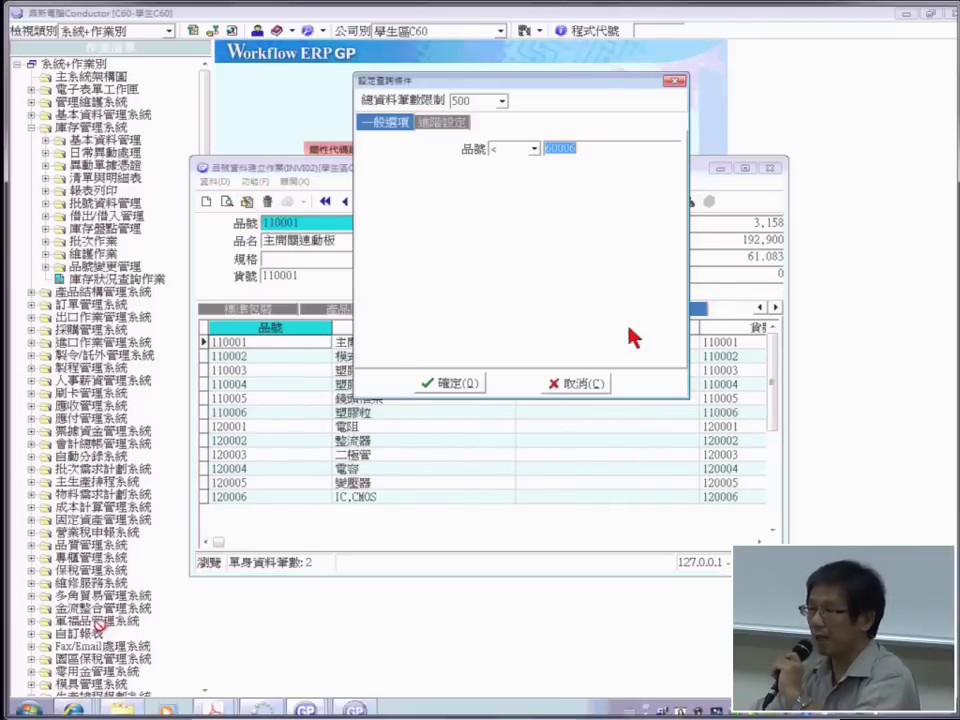
{"action": "left_click", "coordinate": [537, 150]}
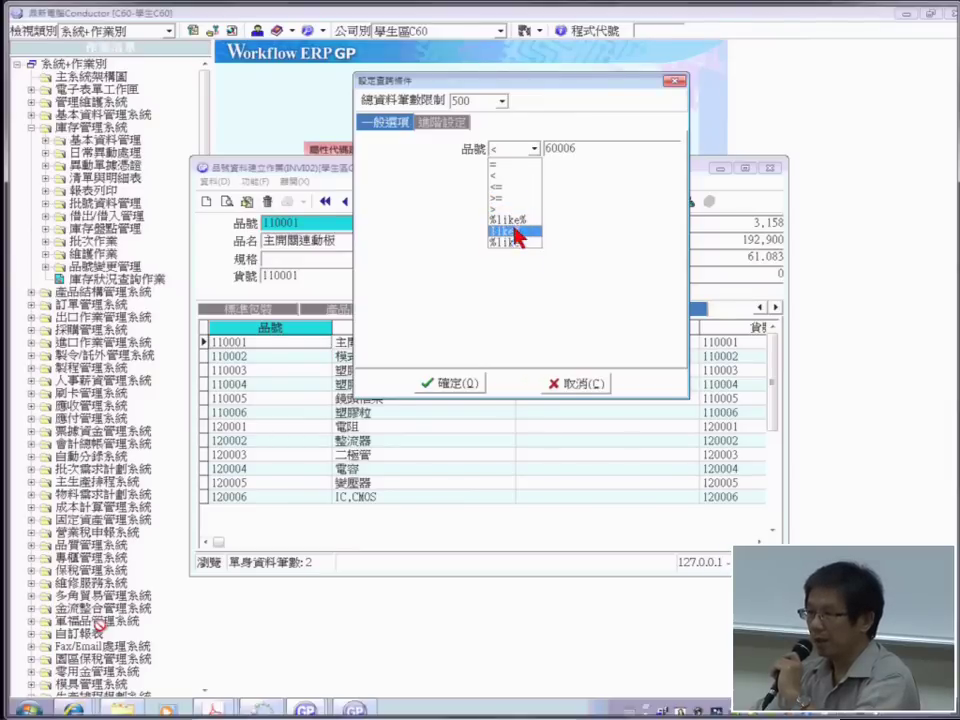
{"action": "left_click", "coordinate": [517, 228]}
{"action": "left_click", "coordinate": [543, 148]}
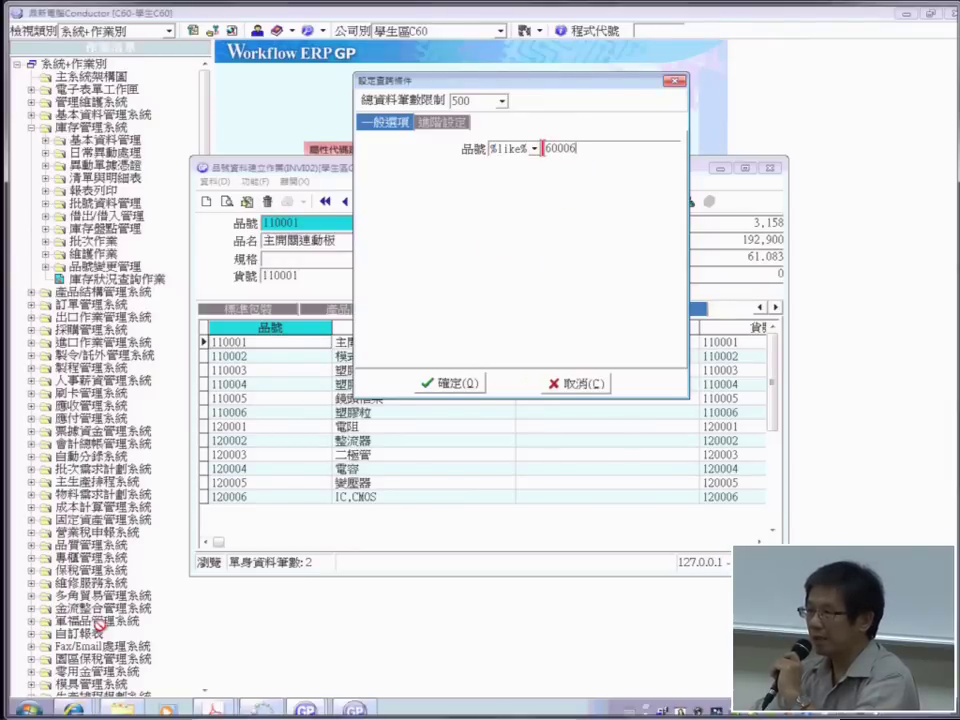
{"action": "key", "text": "BackSpace"}
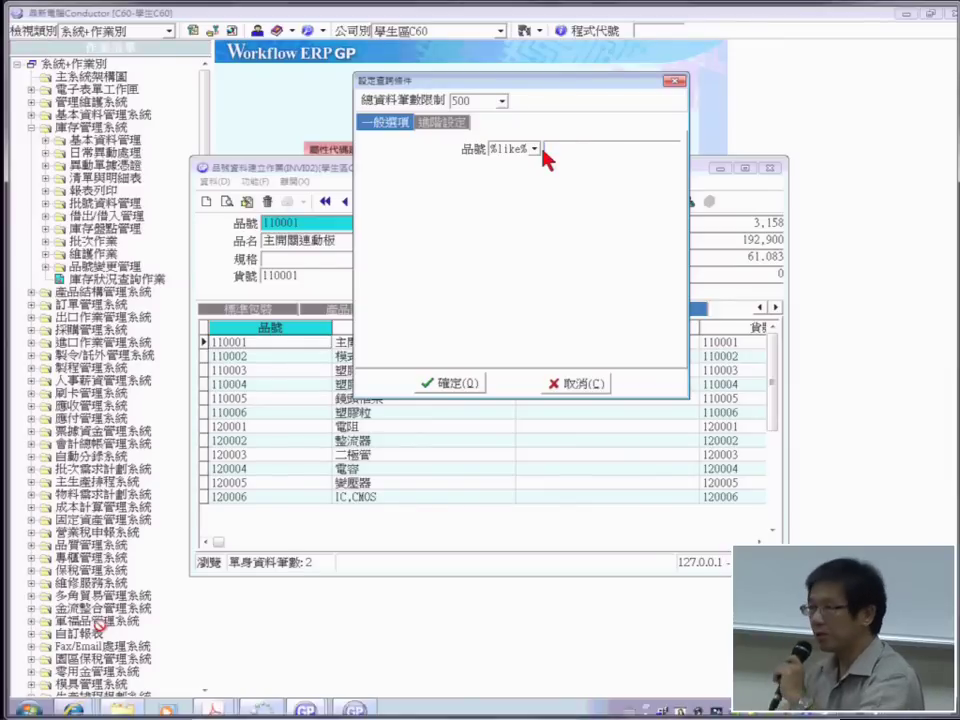
{"action": "left_click", "coordinate": [536, 150]}
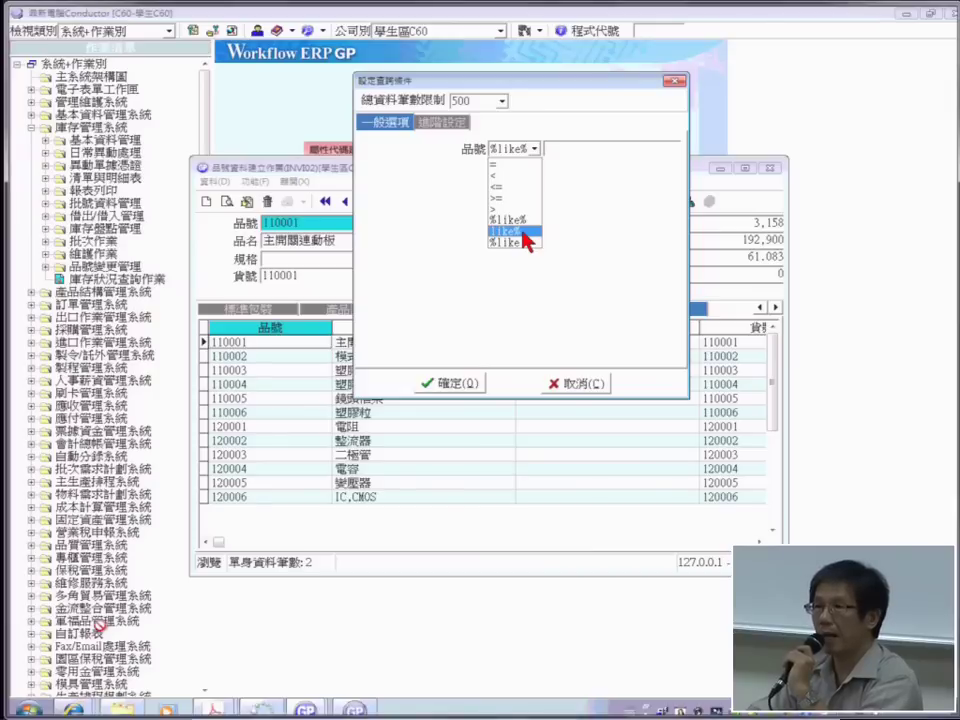
{"action": "left_click", "coordinate": [570, 147]}
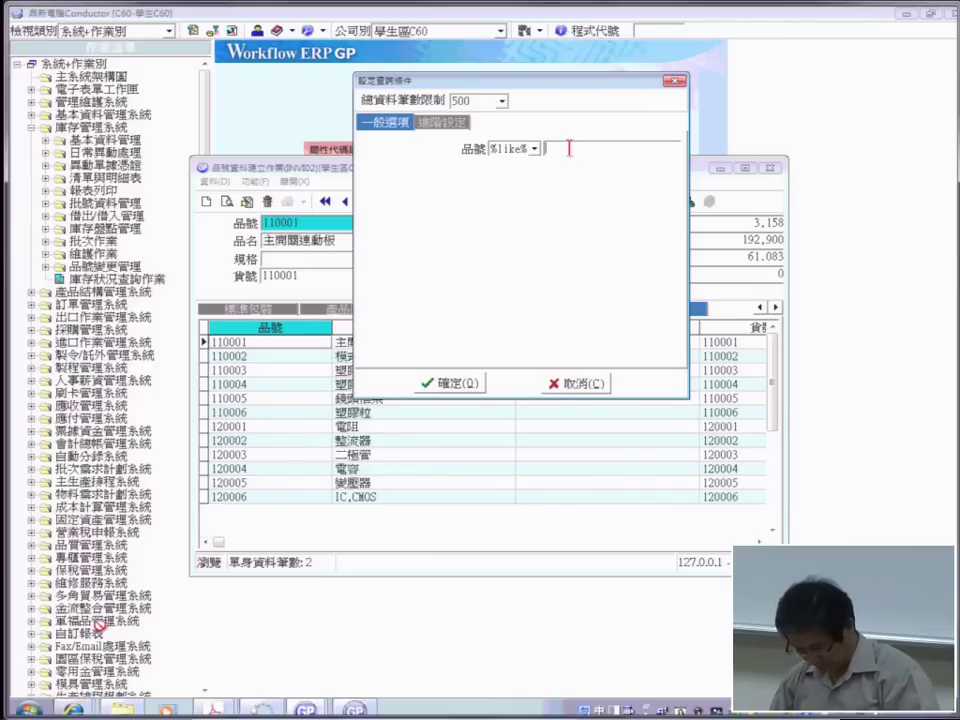
{"action": "type", "text": "店"}
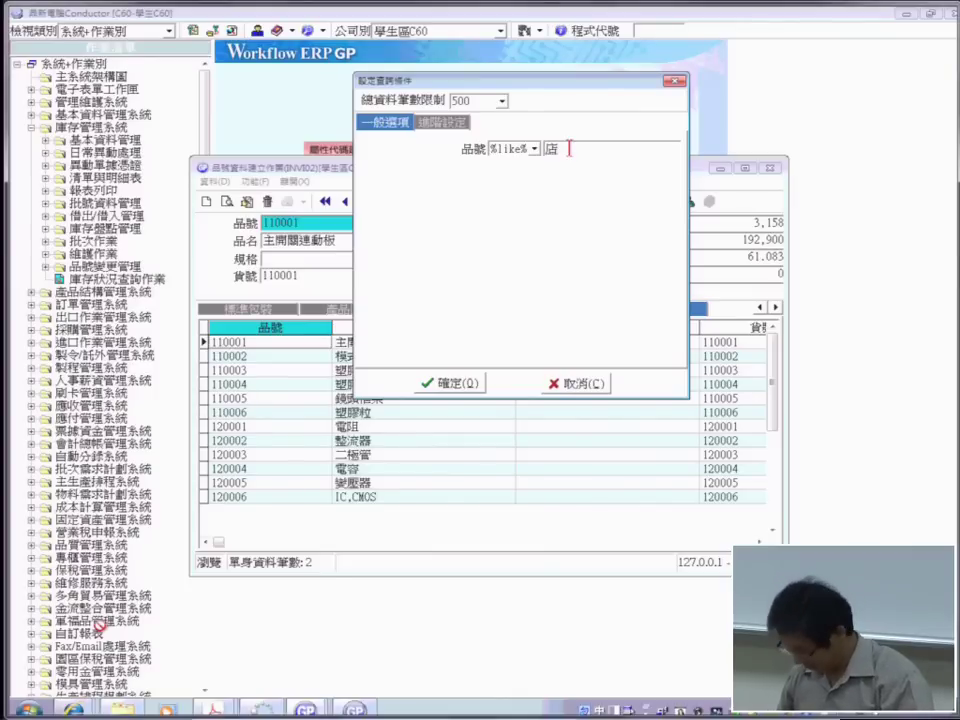
{"action": "key", "text": "Down"}
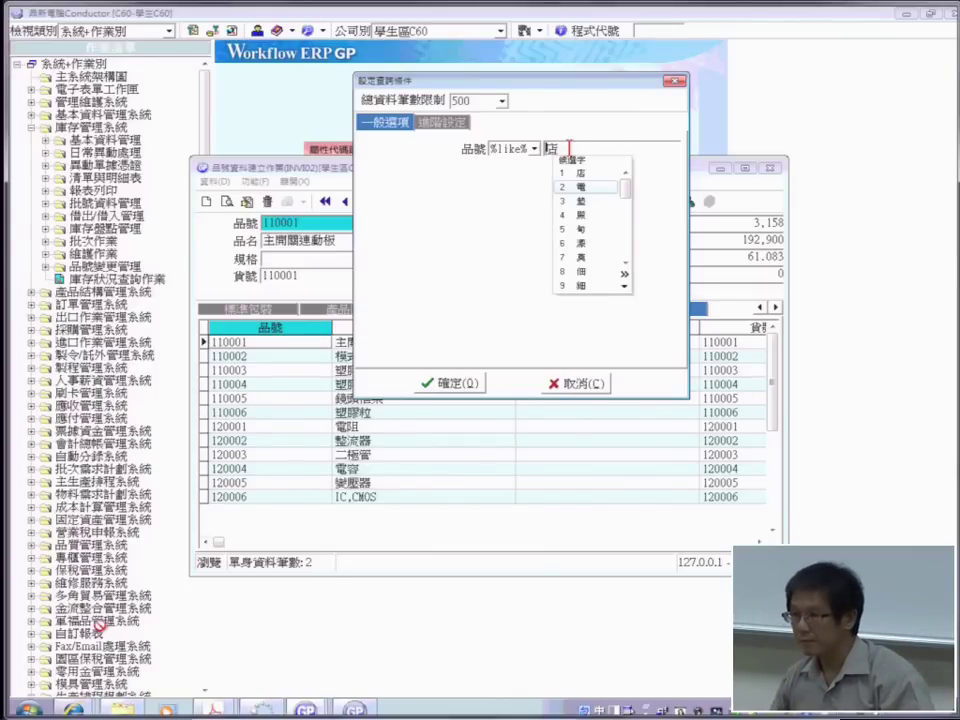
{"action": "key", "text": "Return"}
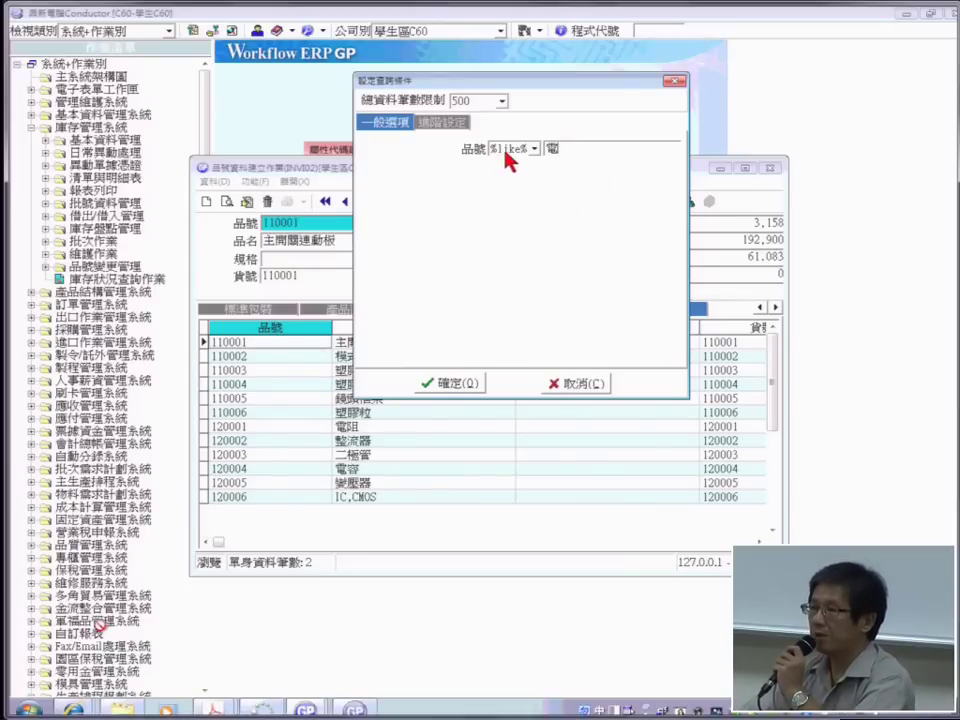
{"action": "left_click", "coordinate": [458, 384]}
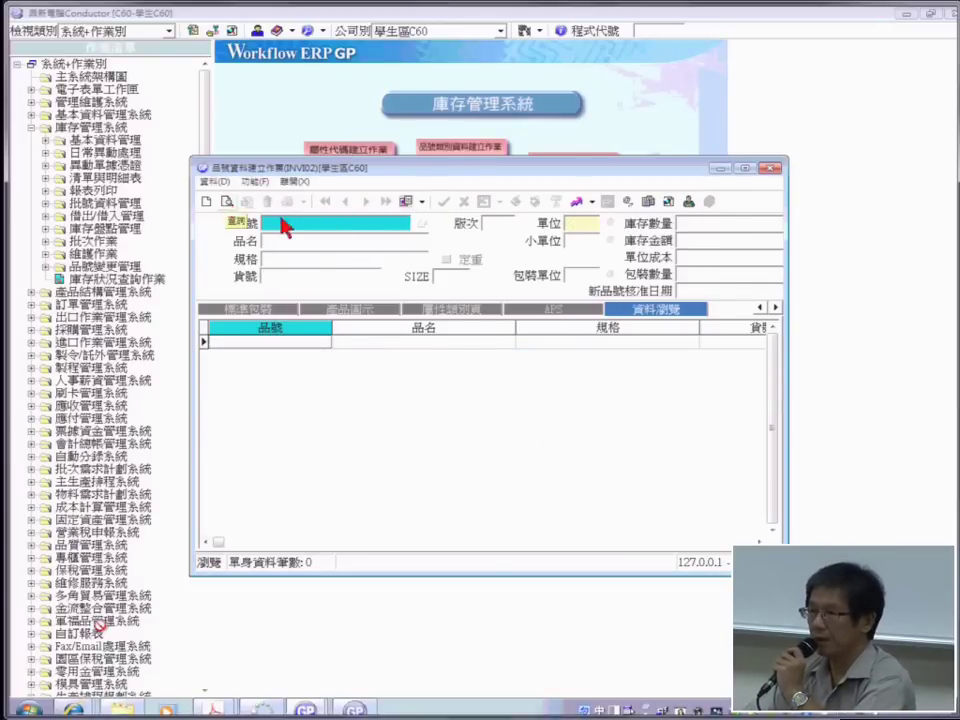
{"action": "left_click", "coordinate": [227, 201]}
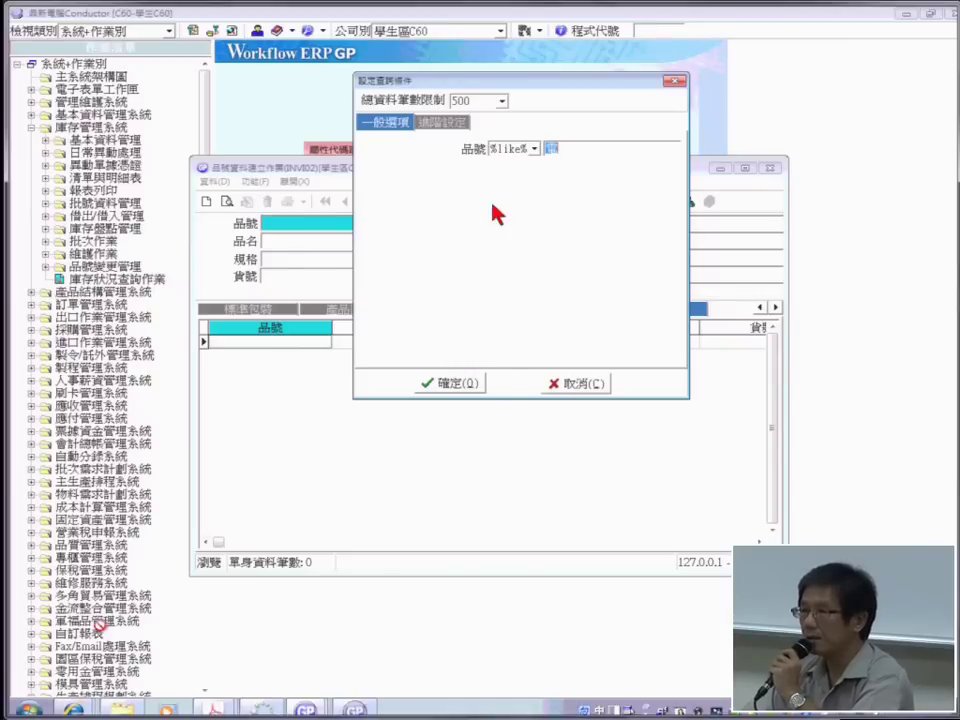
{"action": "left_click", "coordinate": [462, 388]}
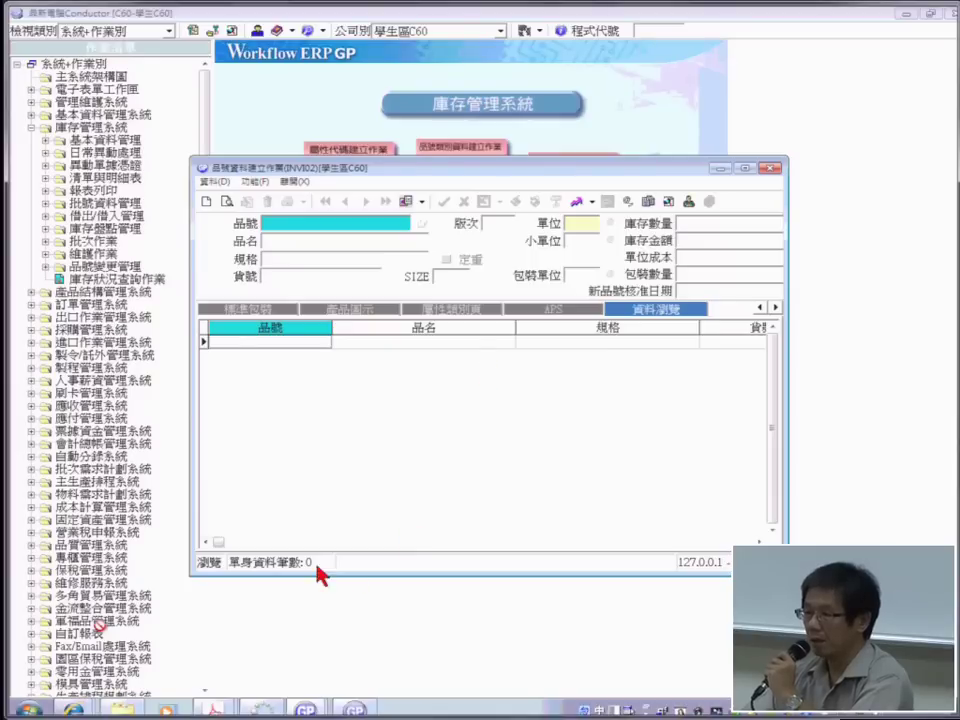
Query for item numbers (品號) containing 50 with the %like% operator
{"action": "left_click", "coordinate": [229, 202]}
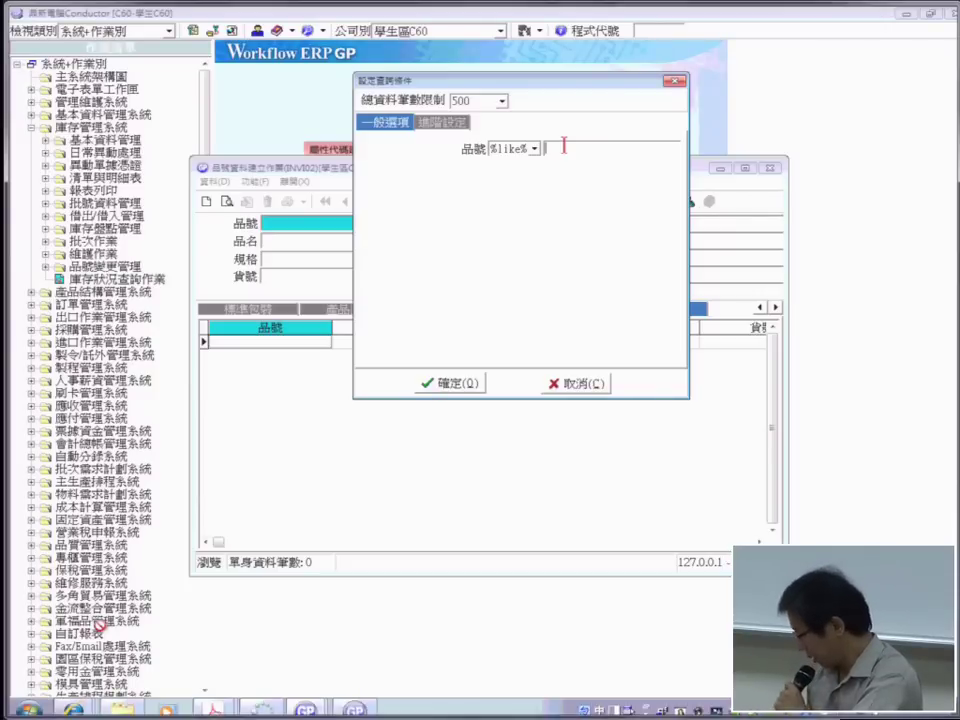
{"action": "type", "text": "50"}
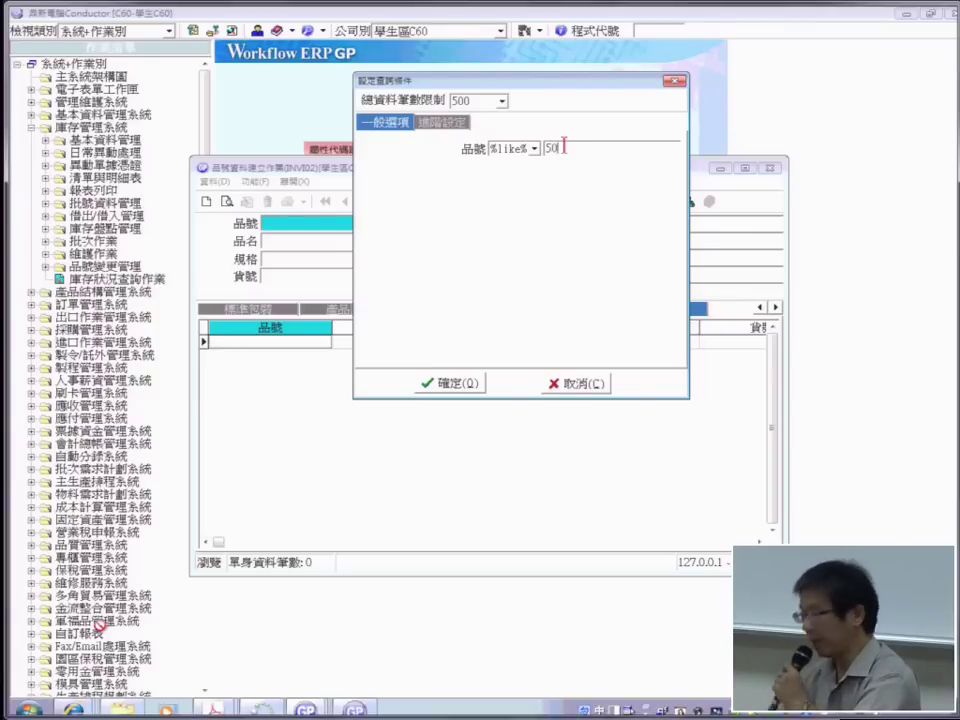
{"action": "left_click", "coordinate": [456, 386]}
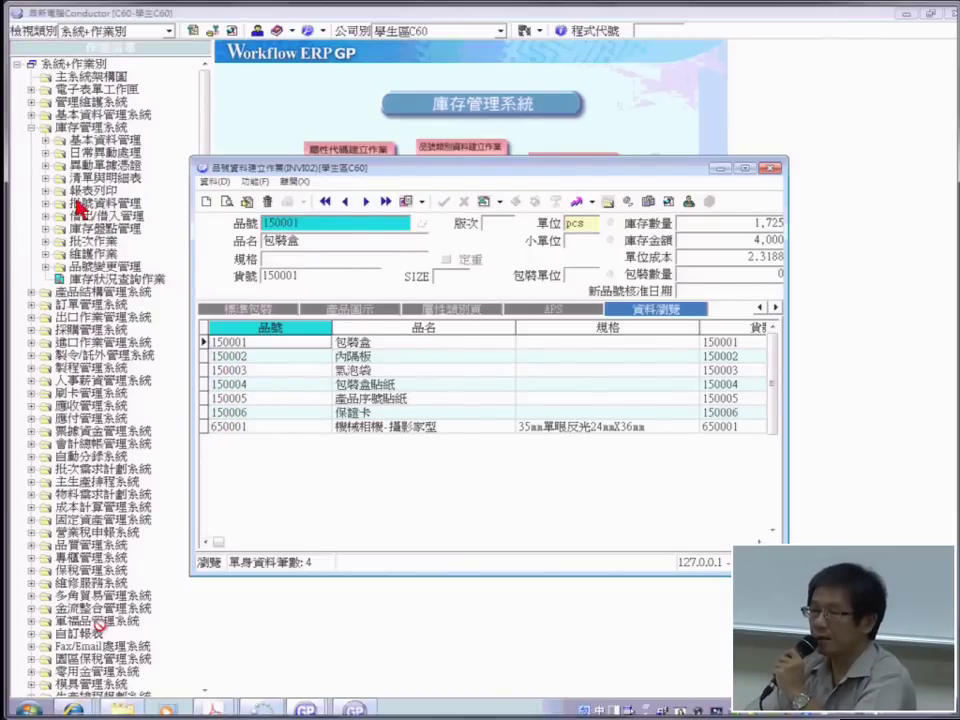
Query all items with the item number condition left blank and browse the resulting list
{"action": "left_click", "coordinate": [230, 200]}
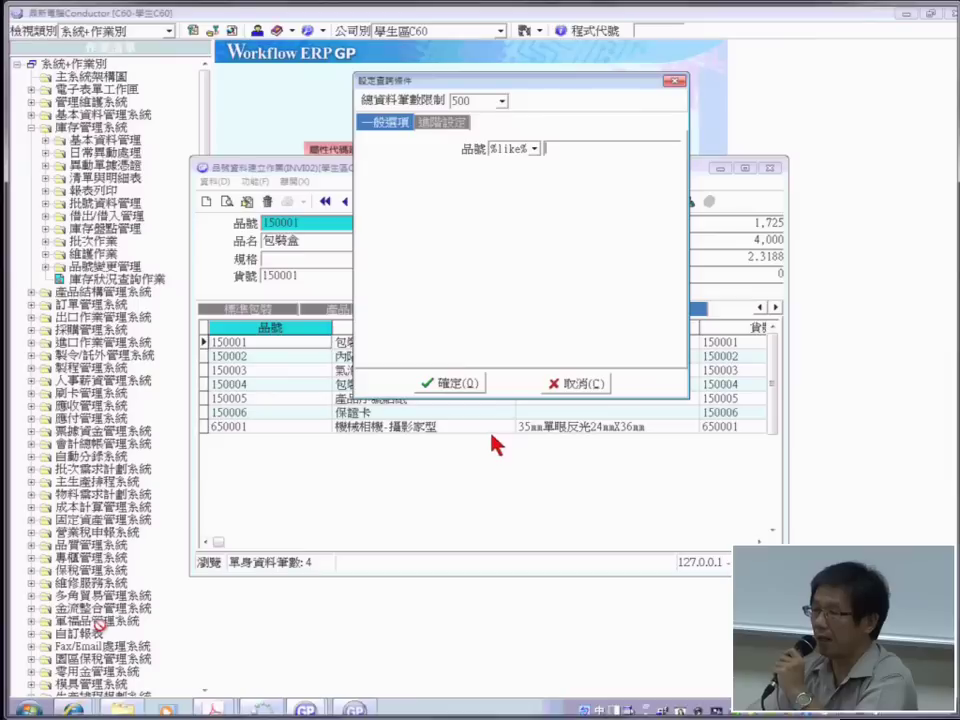
{"action": "left_click", "coordinate": [452, 382]}
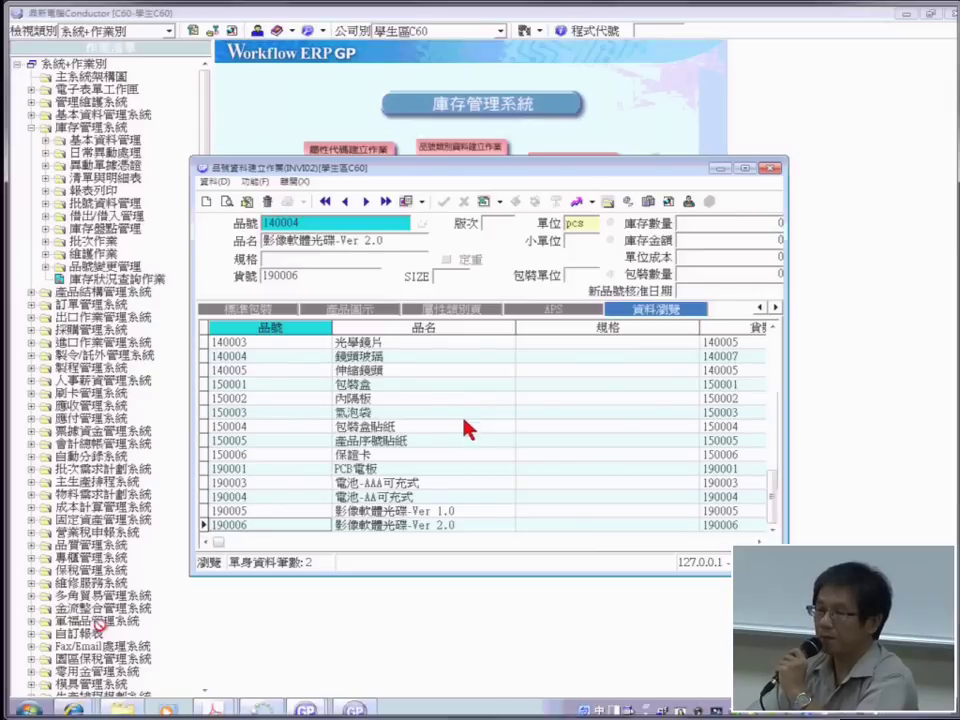
{"action": "left_click", "coordinate": [451, 394]}
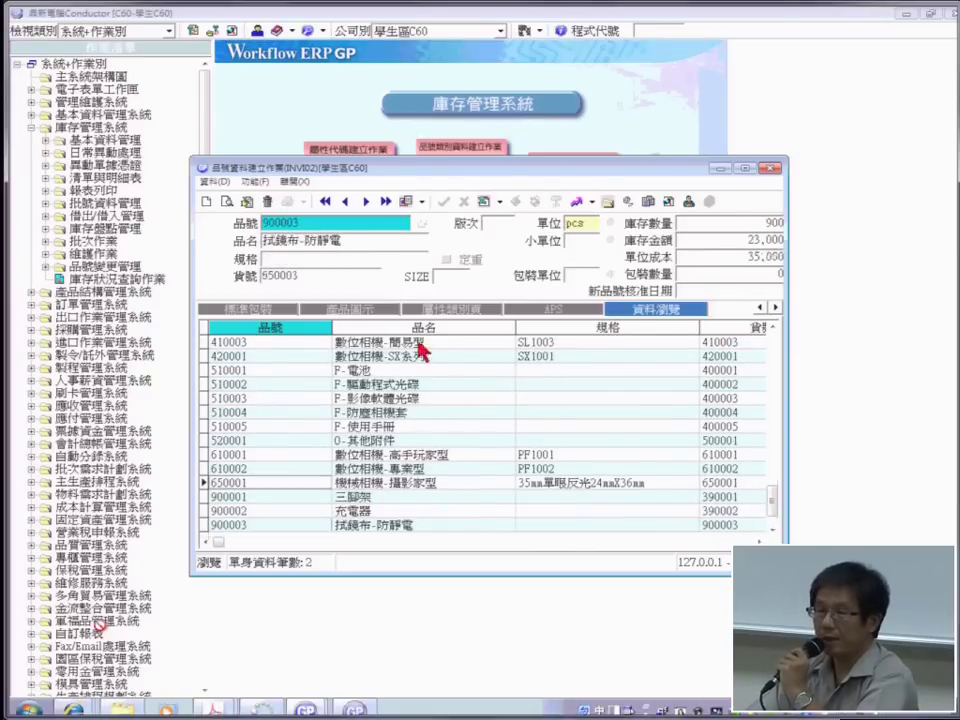
Query all items with the total record limit (總資料筆數限制) set to 100 and browse the resulting list
{"action": "left_click", "coordinate": [226, 201]}
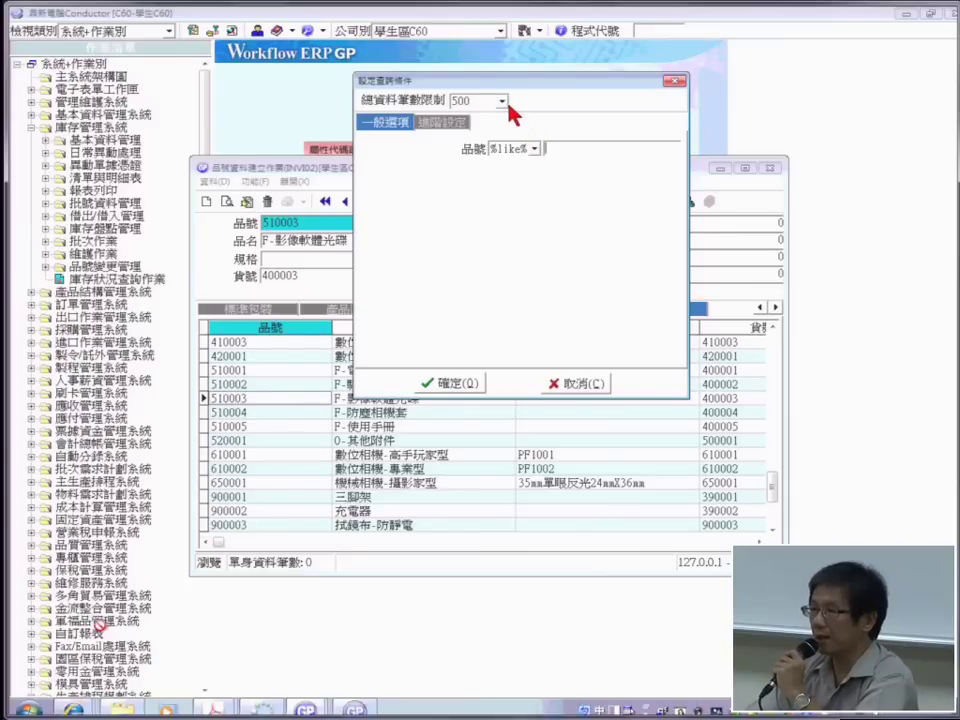
{"action": "left_click", "coordinate": [503, 102]}
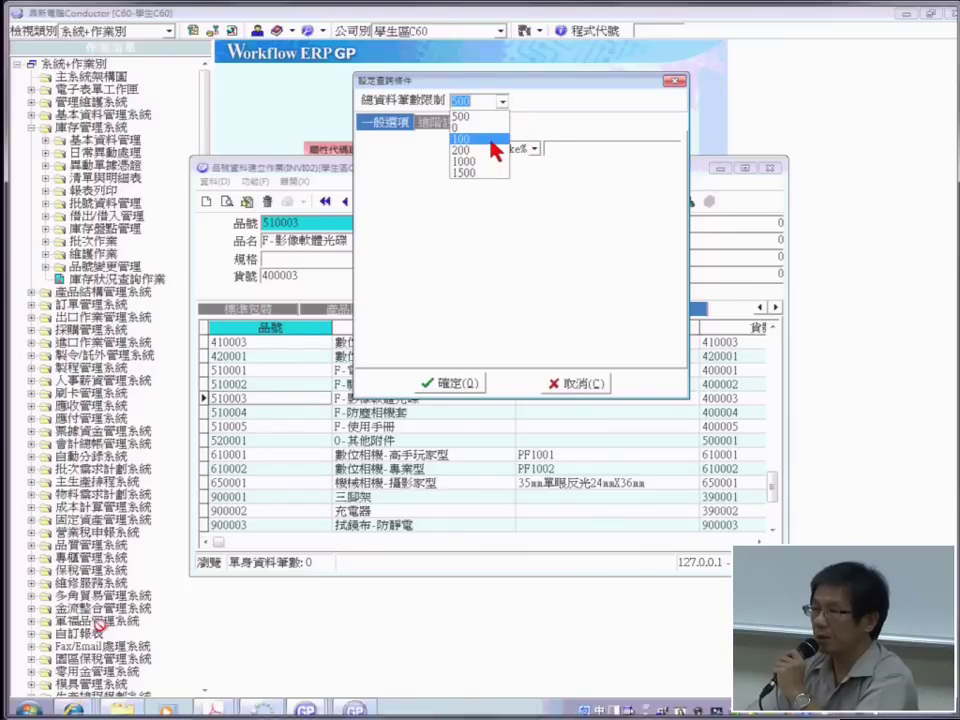
{"action": "left_click", "coordinate": [496, 139]}
{"action": "left_click", "coordinate": [462, 385]}
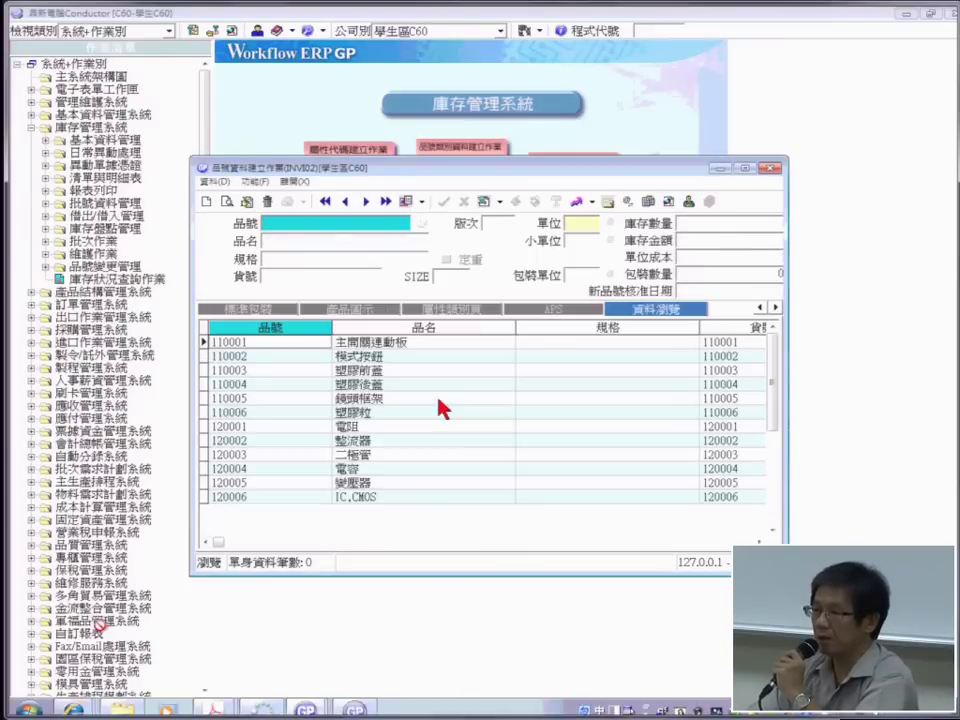
{"action": "left_click", "coordinate": [422, 497]}
{"action": "scroll", "coordinate": [425, 497], "scroll_direction": "down", "scroll_amount": 17}
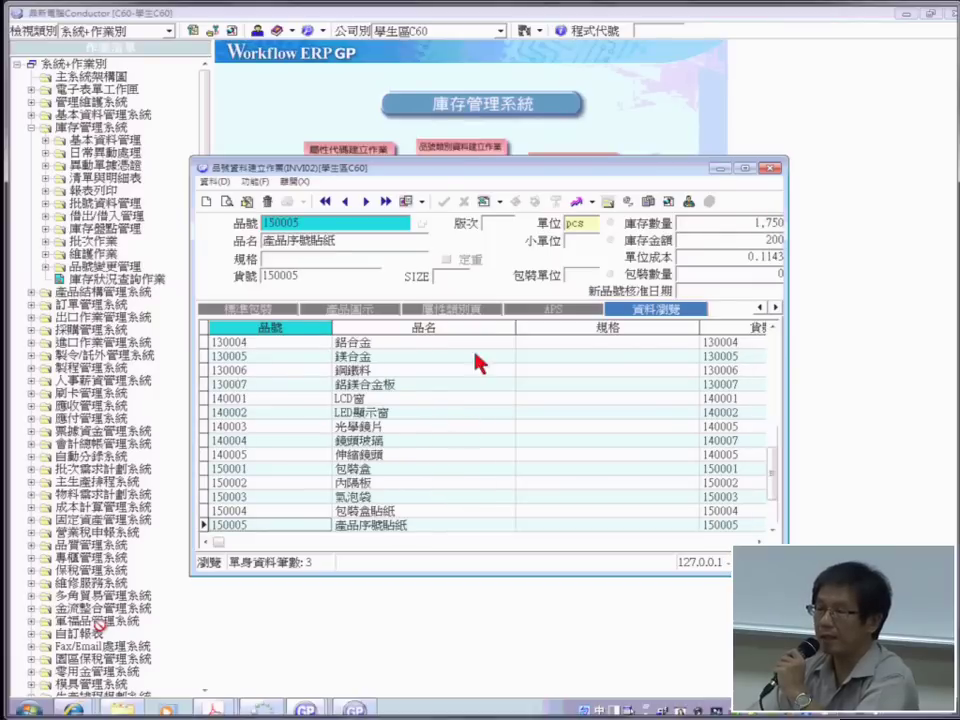
Set the query's total record limit to 500 and add an advanced condition for MB001 品號 with %like% 50
{"action": "left_click", "coordinate": [225, 203]}
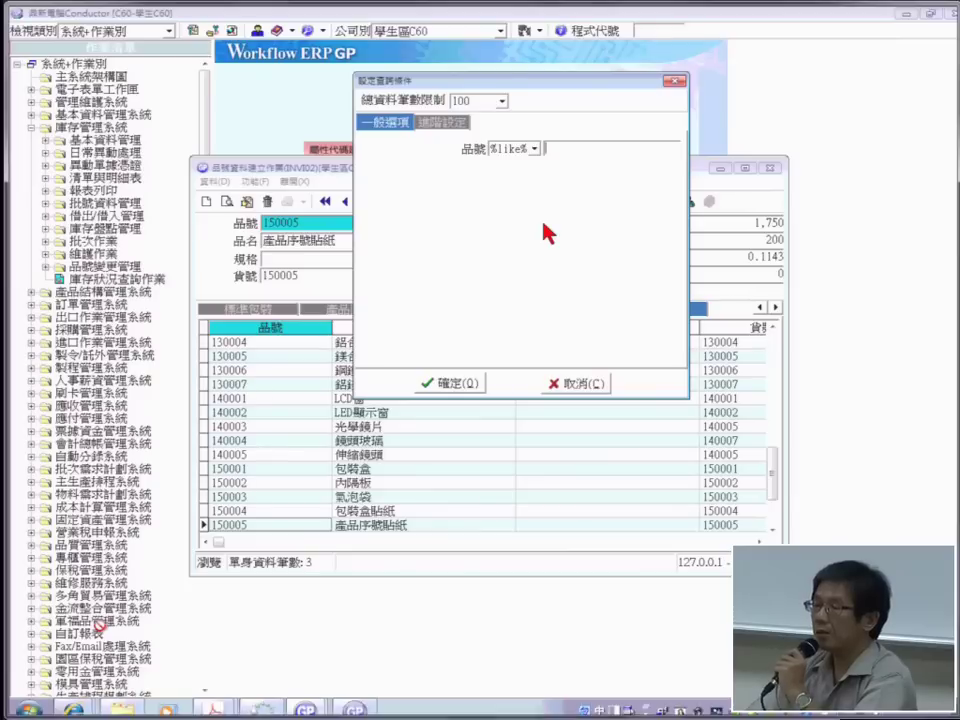
{"action": "left_click", "coordinate": [503, 101]}
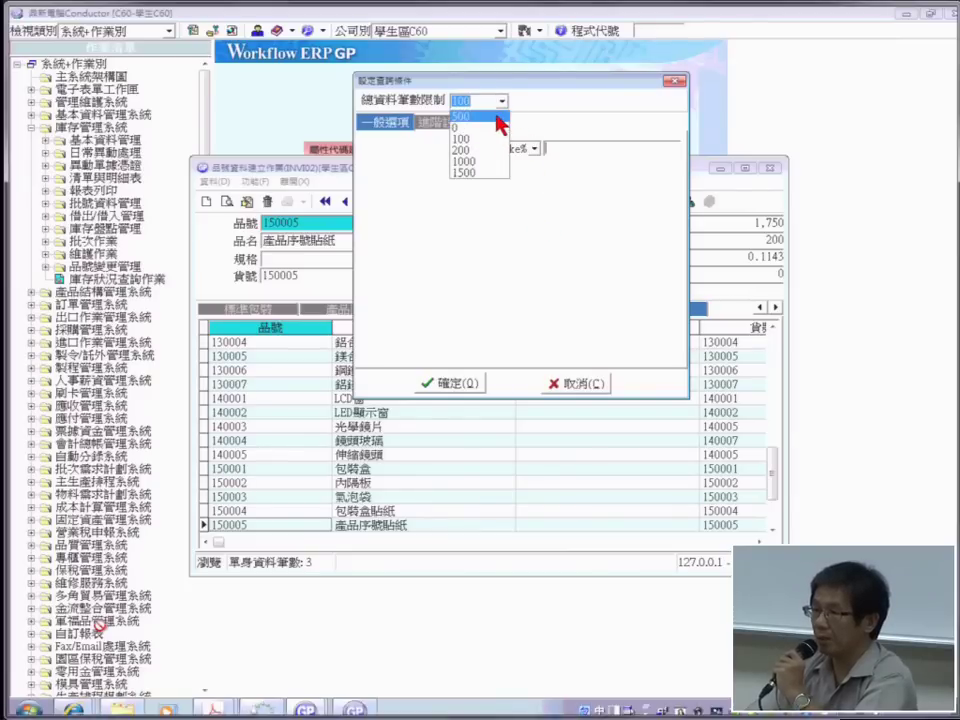
{"action": "left_click", "coordinate": [496, 118]}
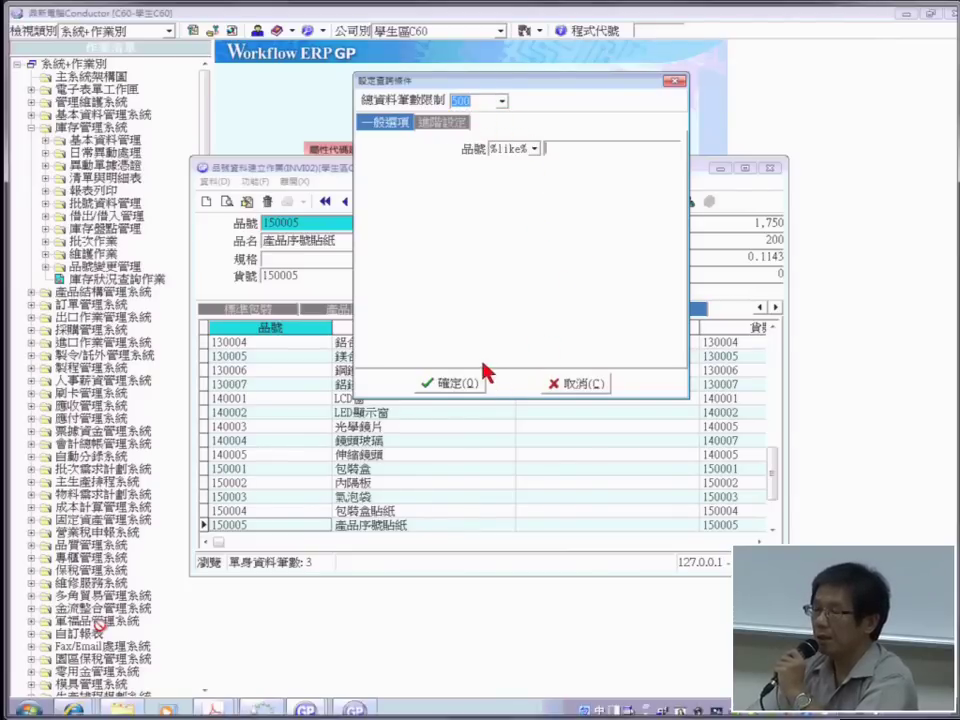
{"action": "left_click", "coordinate": [443, 123]}
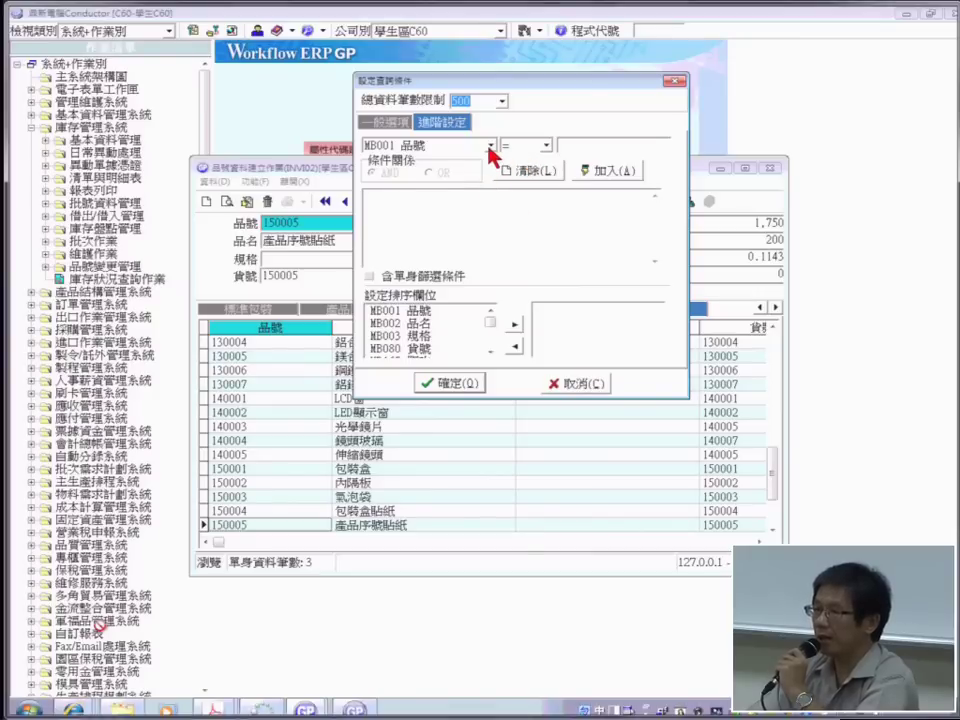
{"action": "left_click", "coordinate": [546, 150]}
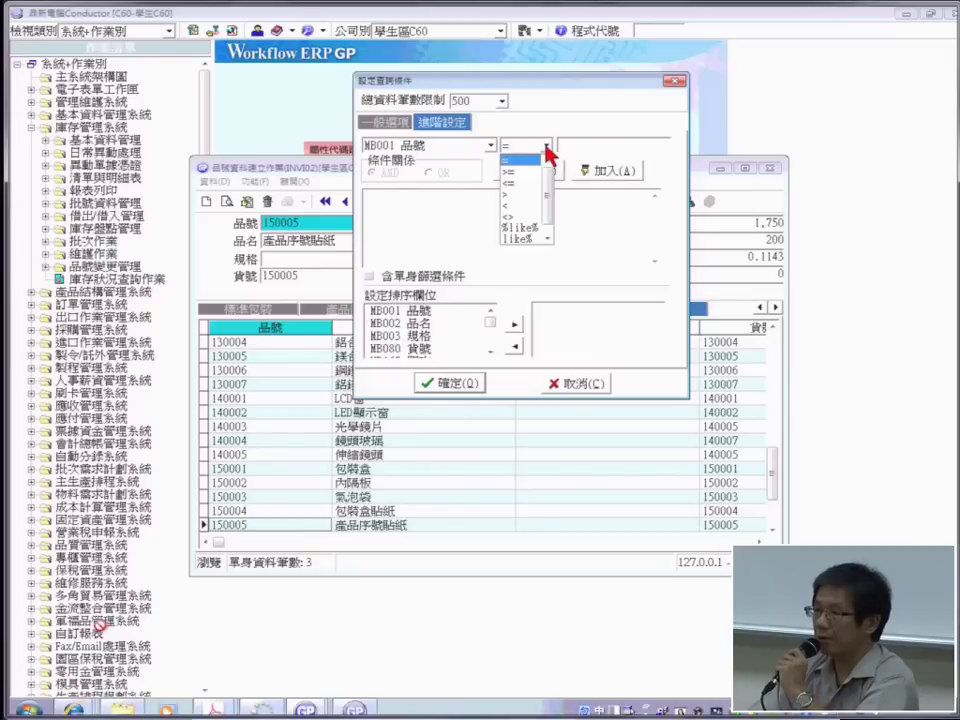
{"action": "left_click", "coordinate": [541, 229]}
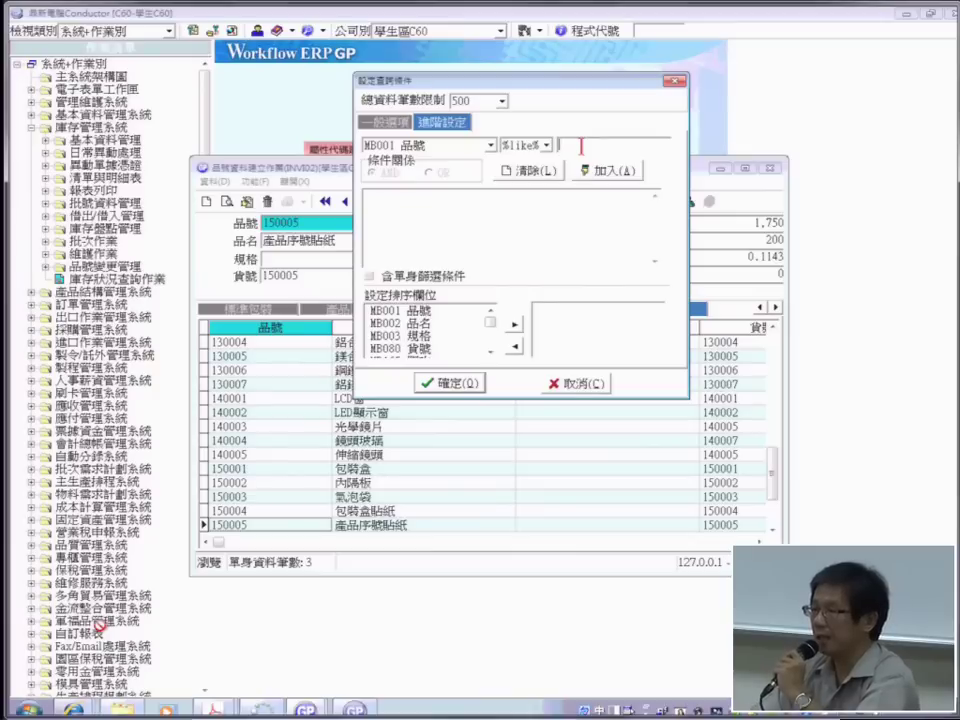
{"action": "left_click", "coordinate": [581, 146]}
{"action": "type", "text": "50"}
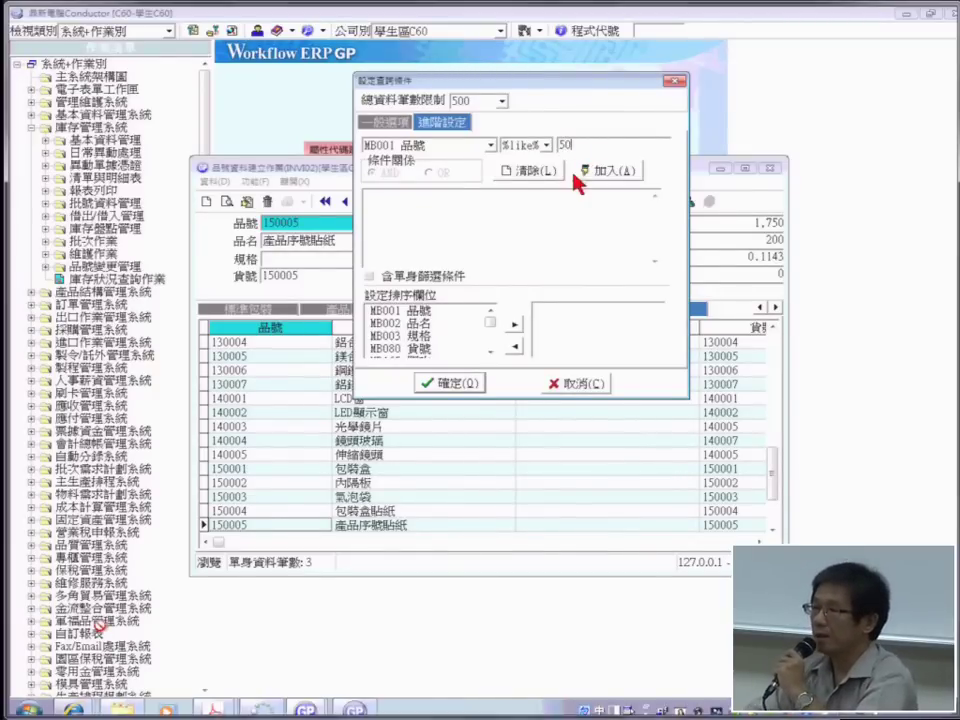
{"action": "left_click", "coordinate": [607, 171]}
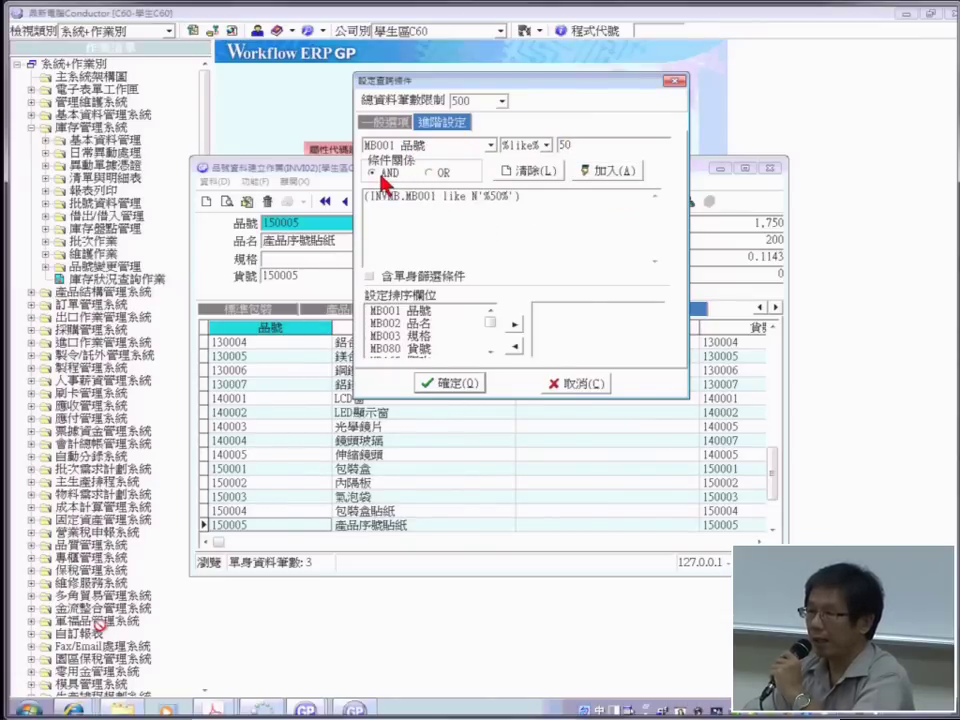
Add a second advanced condition, joined with AND, for MB002 品名 with %like% 電
{"action": "left_click", "coordinate": [492, 146]}
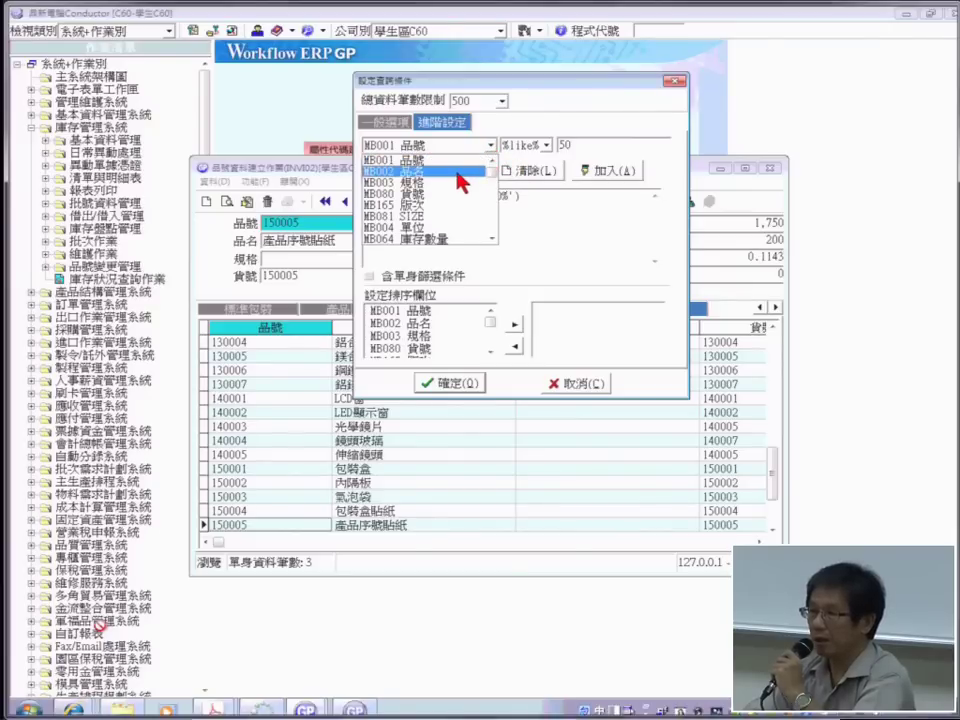
{"action": "left_click", "coordinate": [470, 167]}
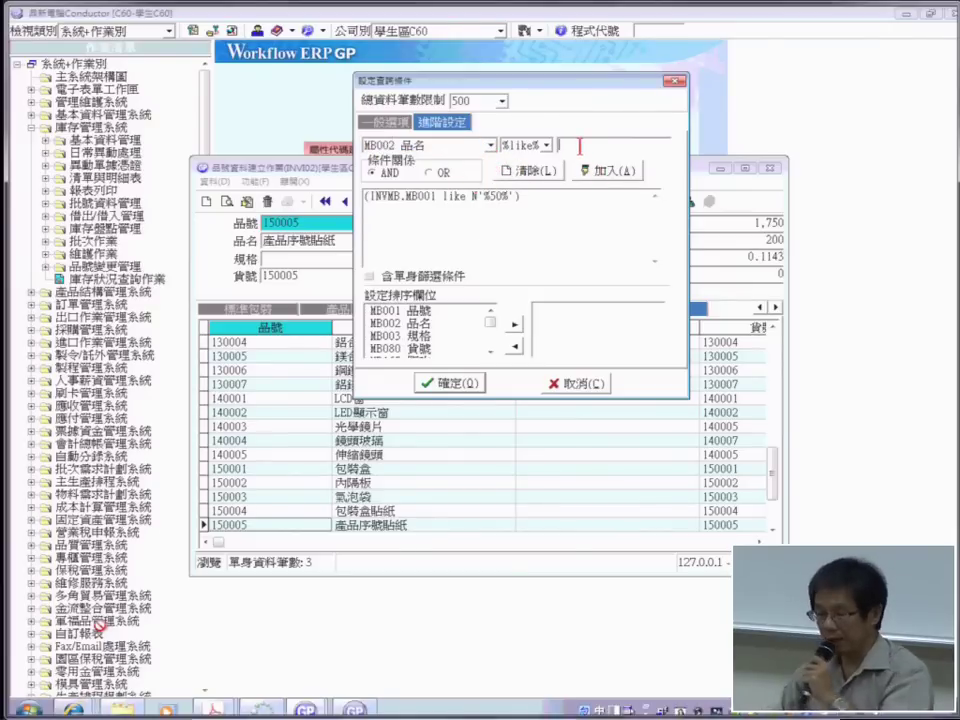
{"action": "type", "text": "ㄉㄧㄢ"}
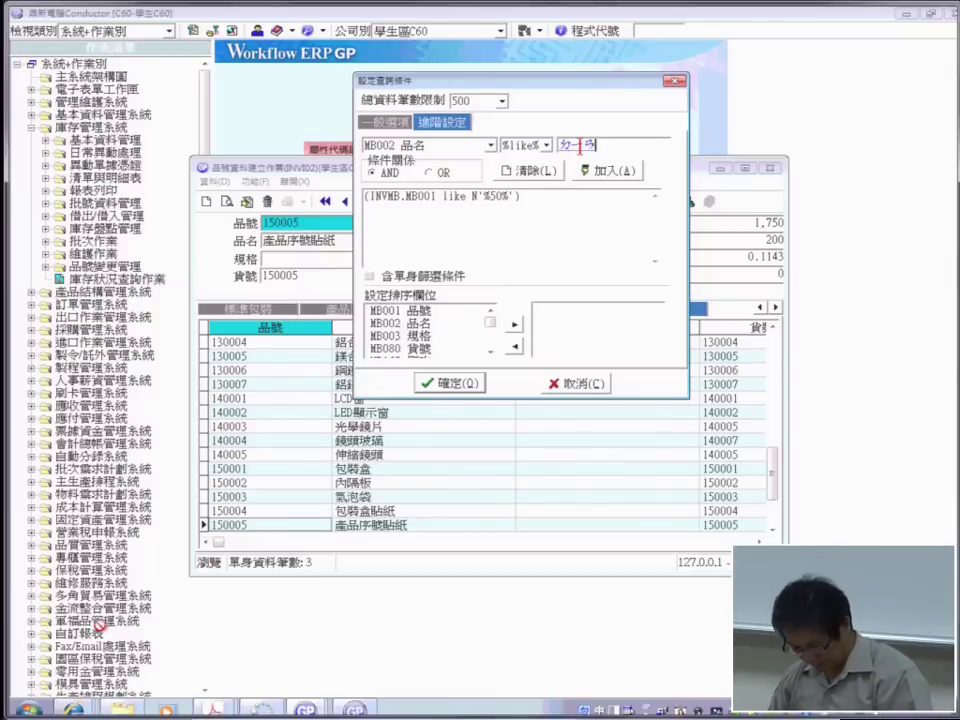
{"action": "type", "text": "3ㄉㄧㄢ"}
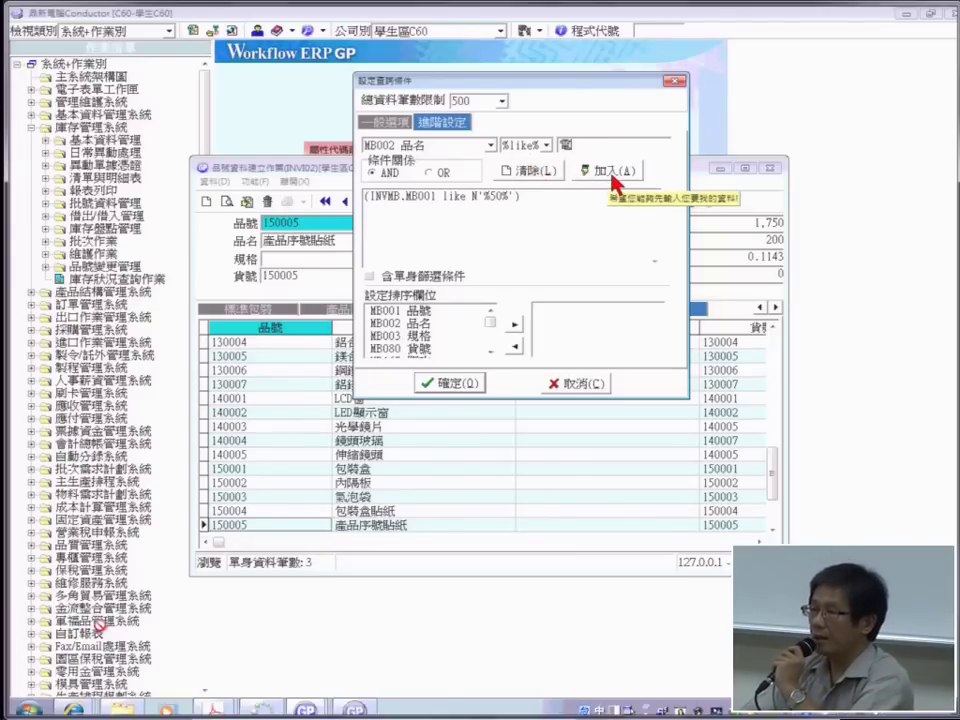
{"action": "left_click", "coordinate": [614, 180]}
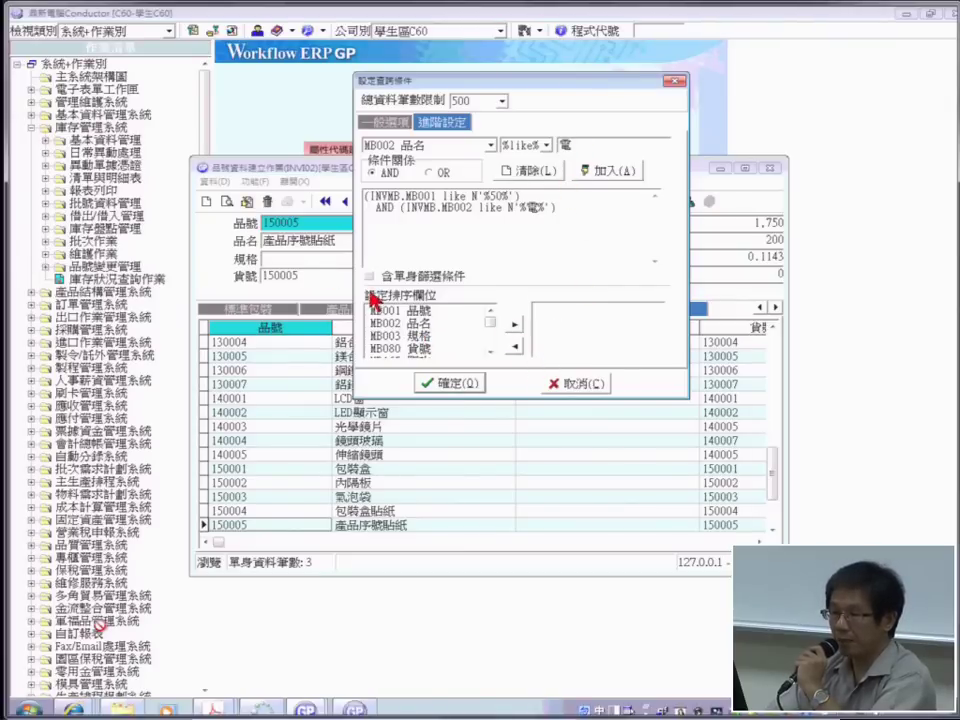
Add MB001 品號 as the sort field and run the query with both conditions
{"action": "left_click", "coordinate": [415, 312]}
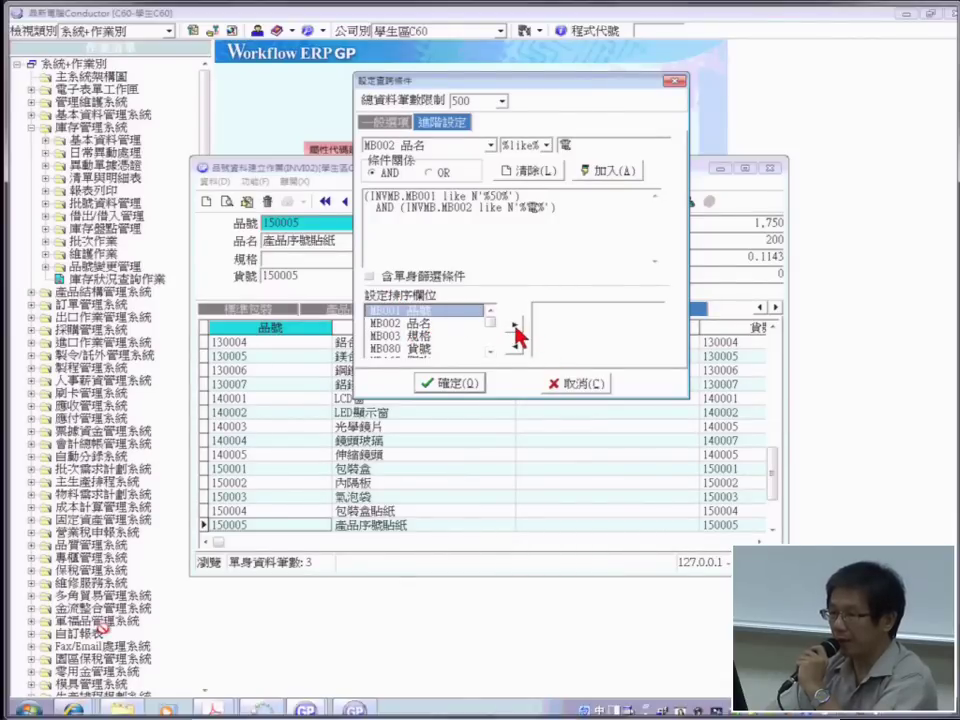
{"action": "left_click", "coordinate": [515, 328]}
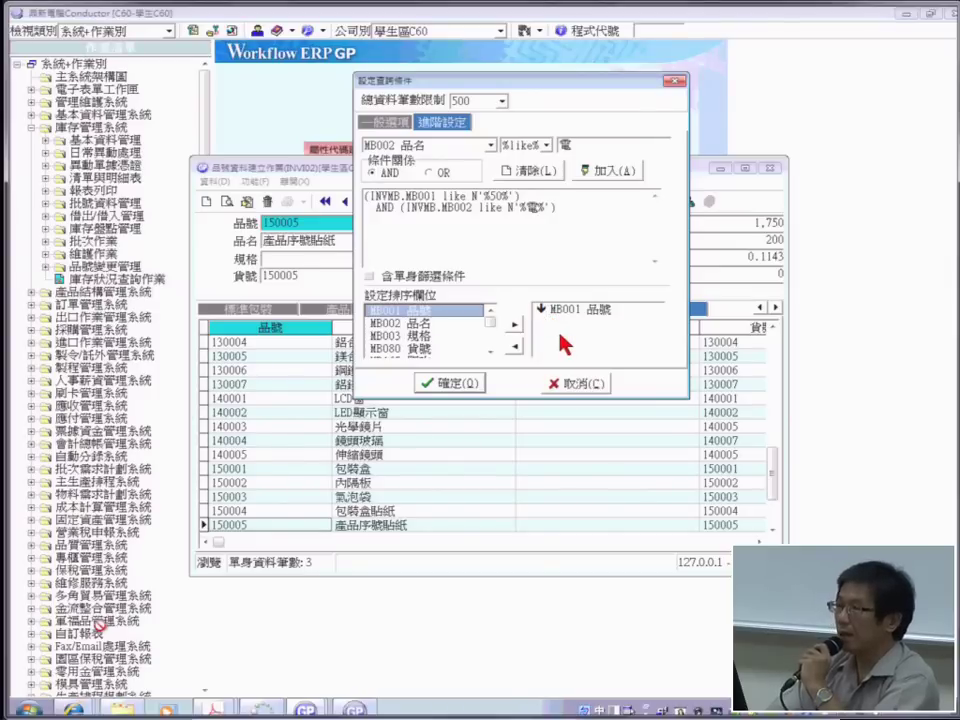
{"action": "left_click", "coordinate": [565, 345]}
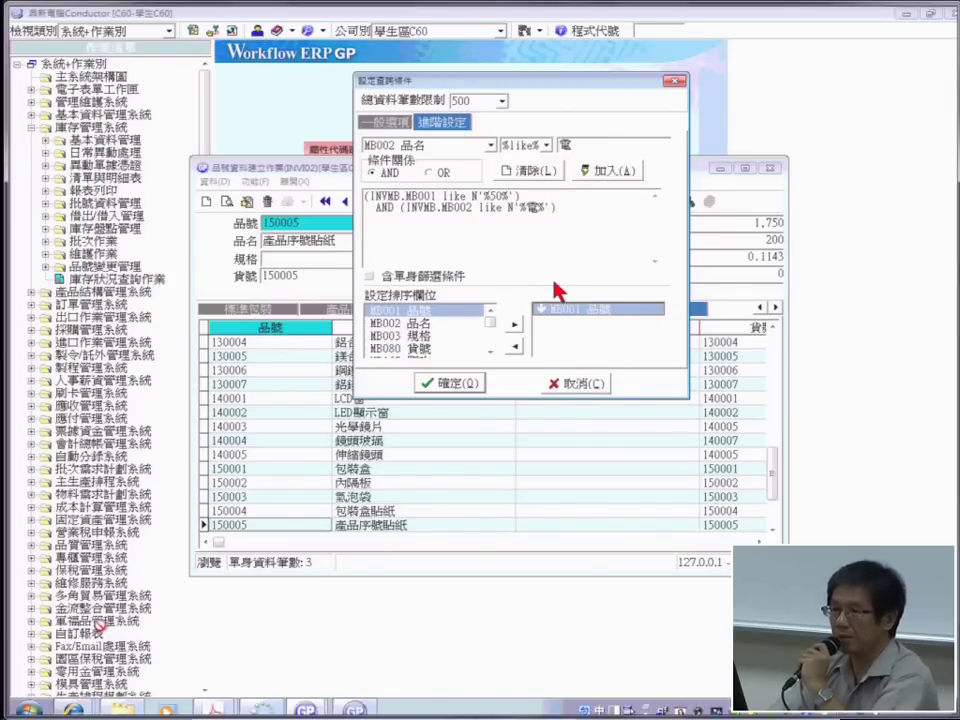
{"action": "left_click", "coordinate": [450, 383]}
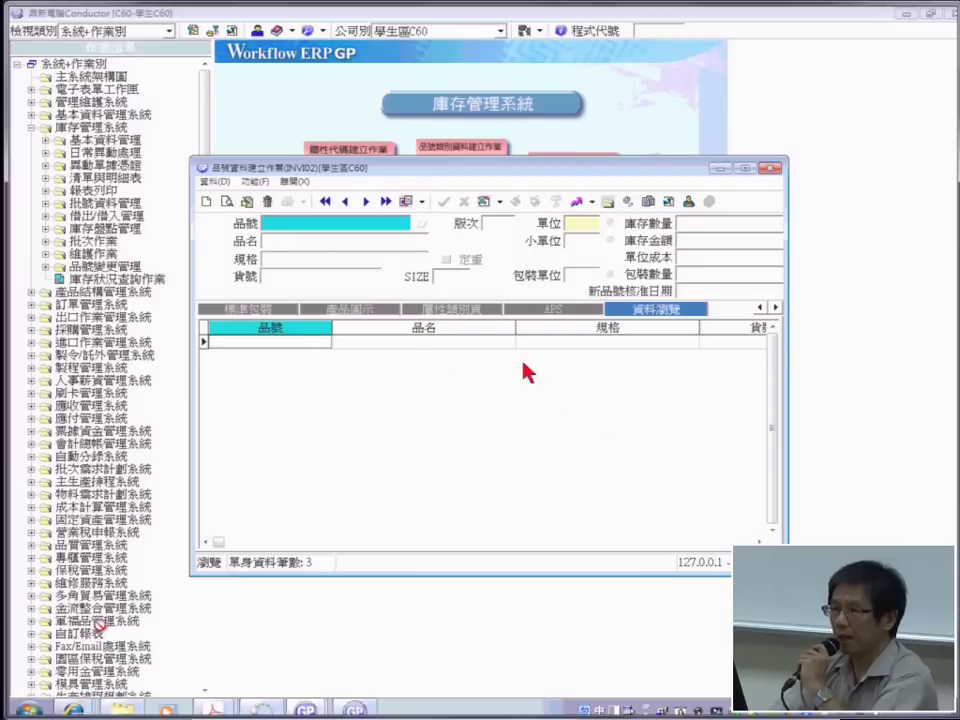
Clear the advanced conditions, add only MB002 品名 with %like% 電, and run the query
{"action": "left_click", "coordinate": [227, 201]}
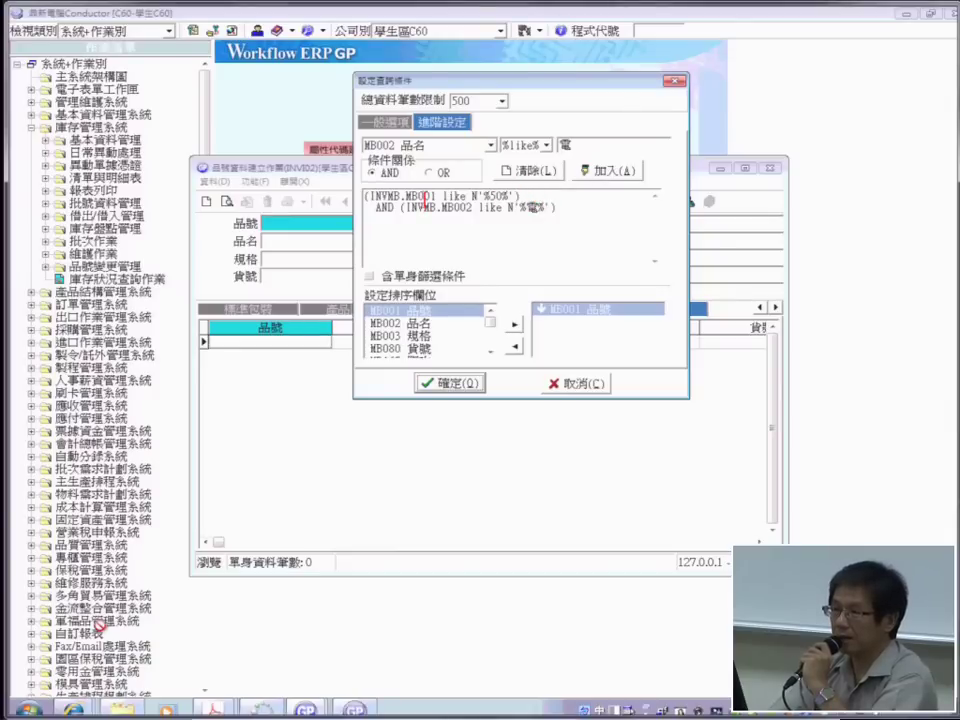
{"action": "left_click", "coordinate": [532, 172]}
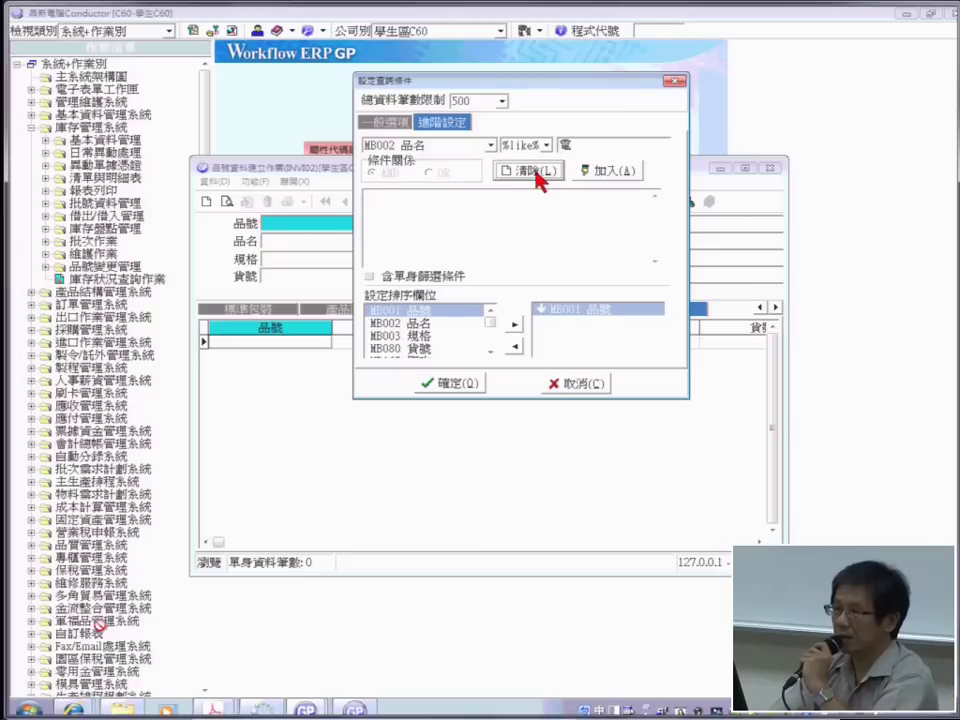
{"action": "left_click", "coordinate": [602, 172]}
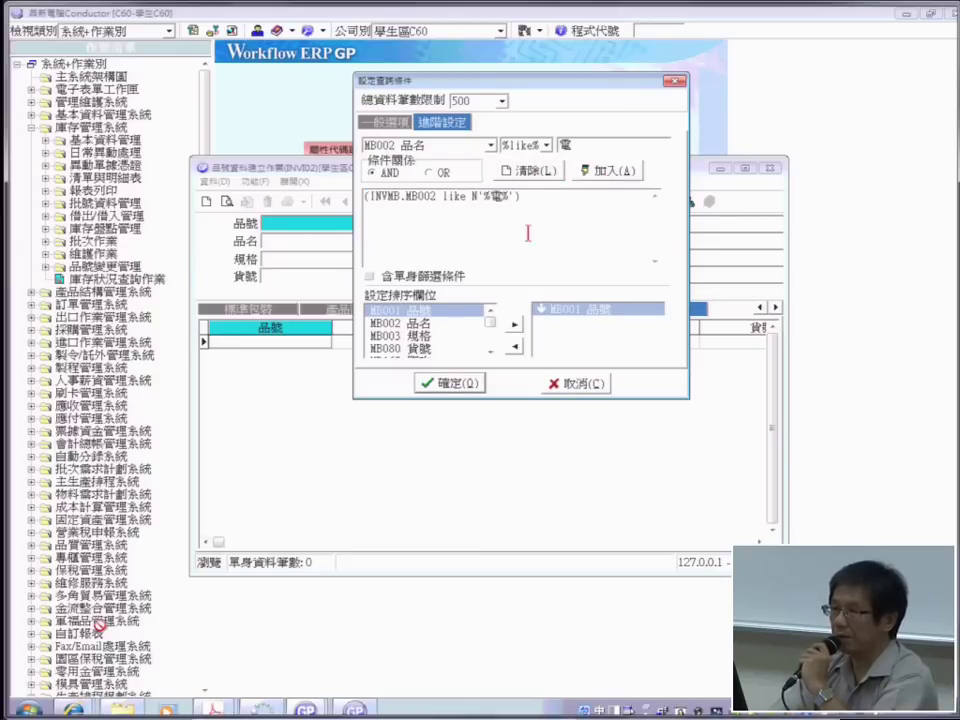
{"action": "left_click", "coordinate": [470, 391]}
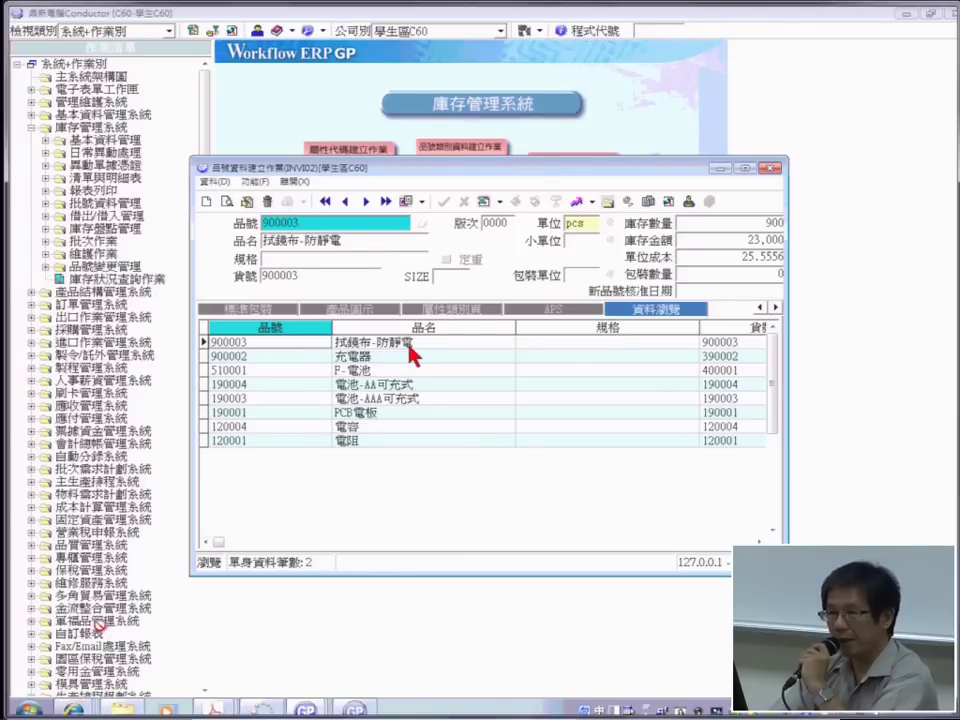
Try the 品名 query for 電 with the operator changed to %like
{"action": "left_click", "coordinate": [228, 203]}
{"action": "left_click", "coordinate": [546, 146]}
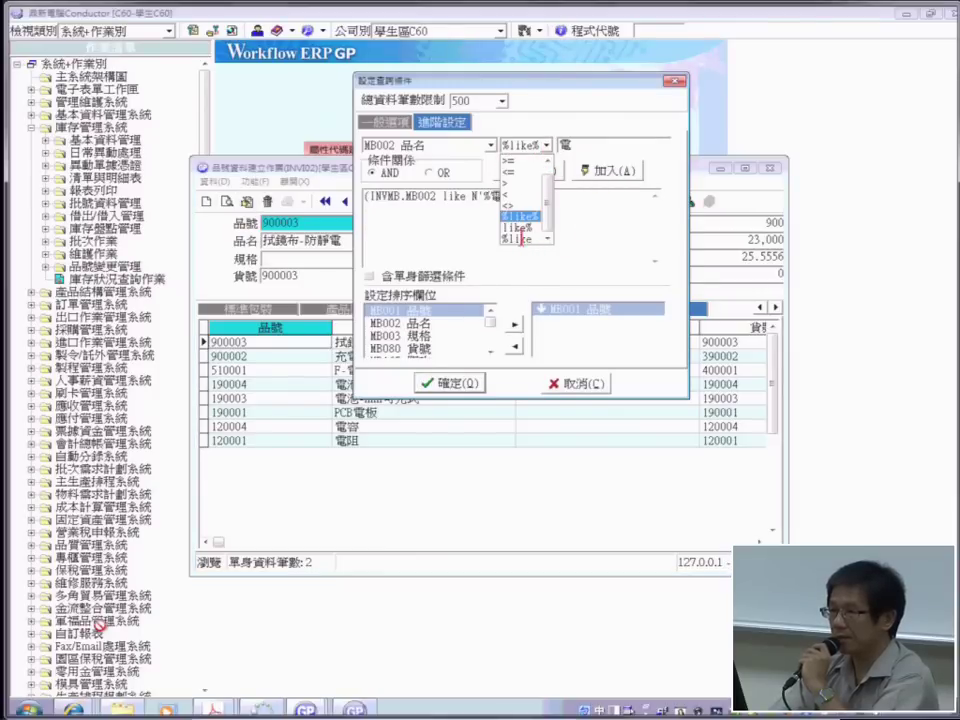
{"action": "left_click", "coordinate": [520, 239]}
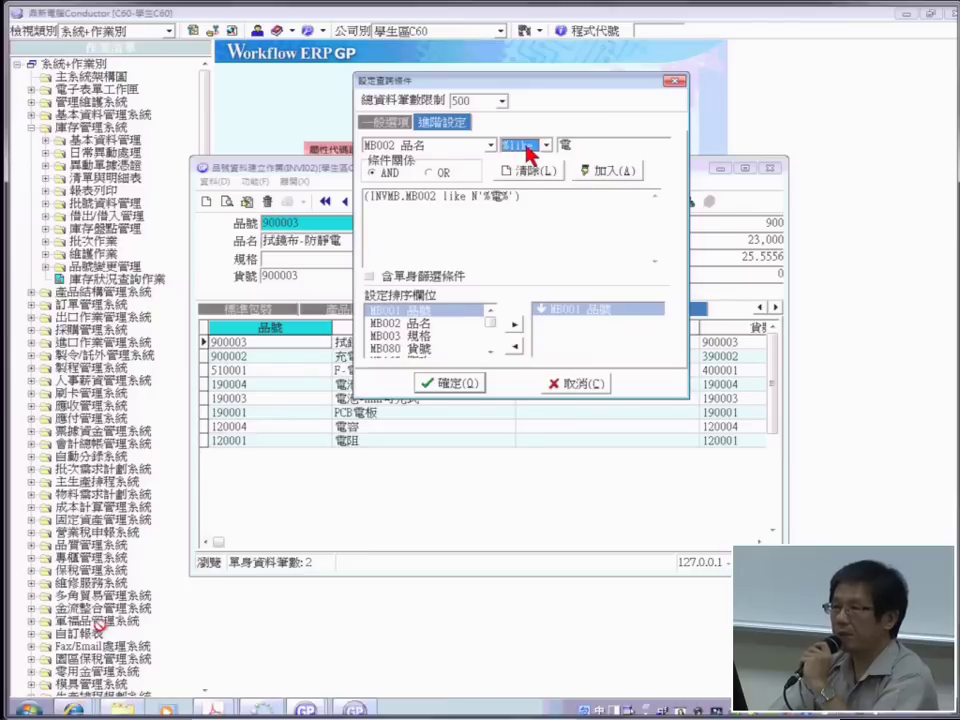
{"action": "left_click", "coordinate": [452, 386]}
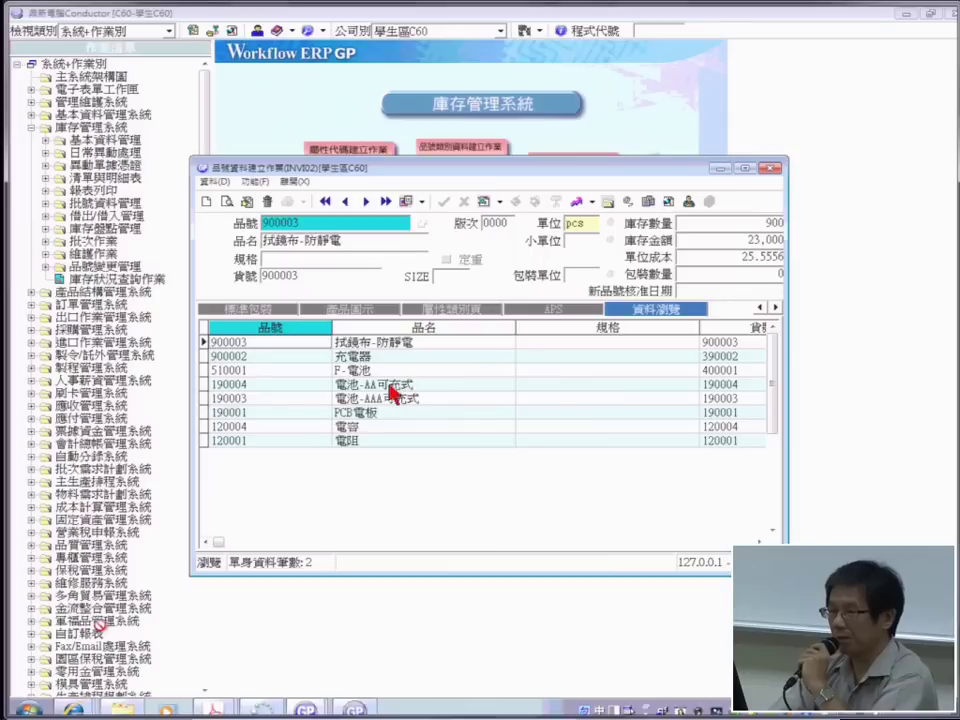
Try the 品名 query for 電 with the operator changed to like%
{"action": "left_click", "coordinate": [228, 201]}
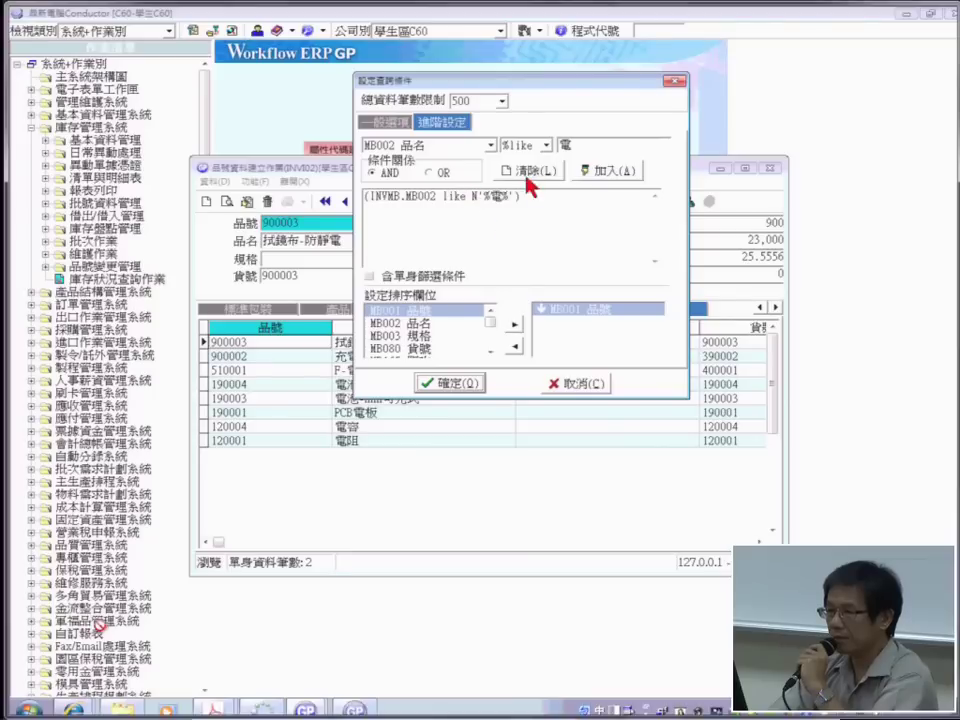
{"action": "left_click", "coordinate": [547, 146]}
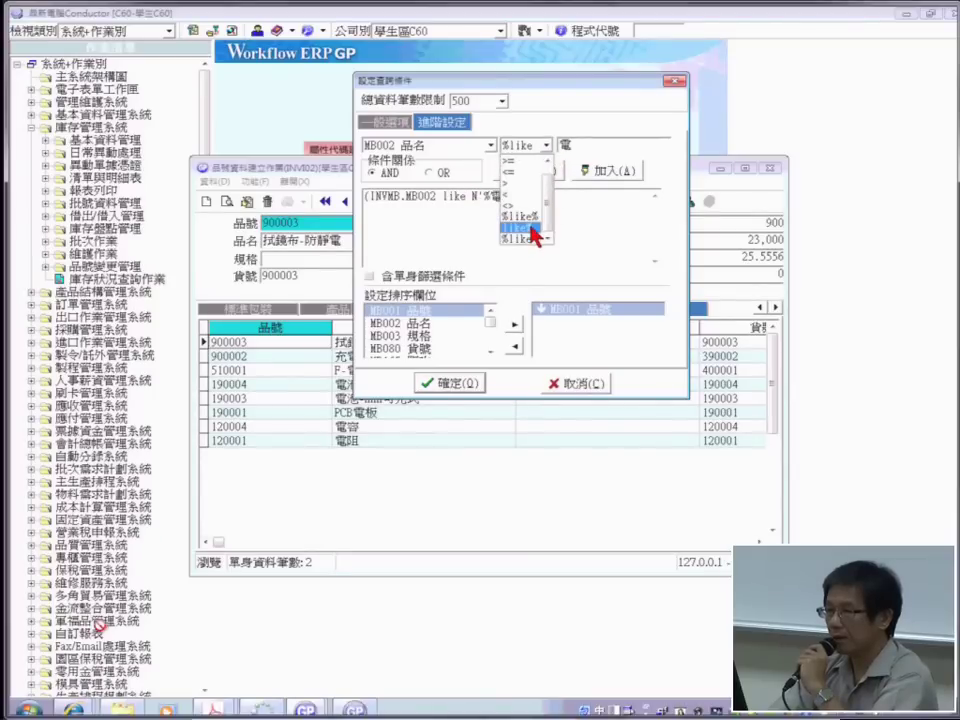
{"action": "left_click", "coordinate": [531, 229]}
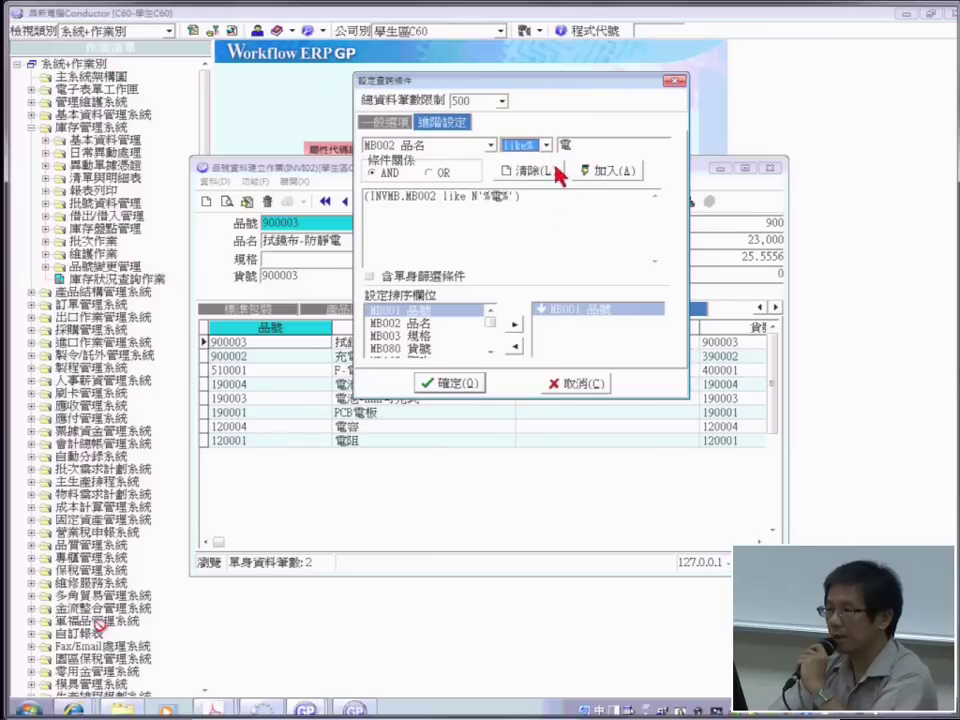
{"action": "left_click", "coordinate": [450, 384]}
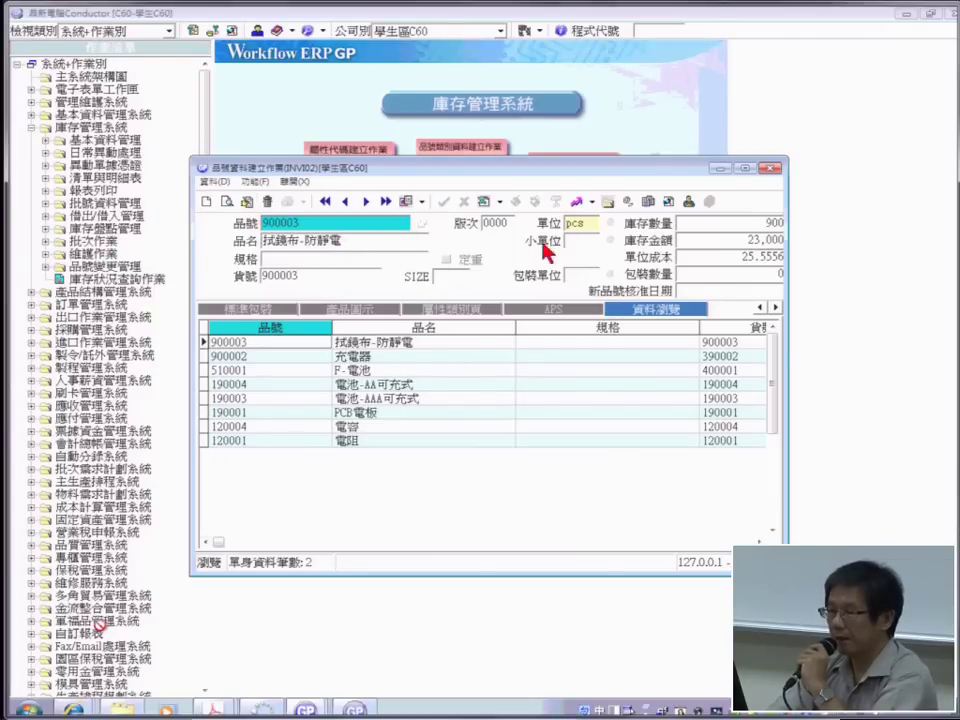
Try running the 品名 query for 電 with the operator set to %like
{"action": "left_click", "coordinate": [228, 203]}
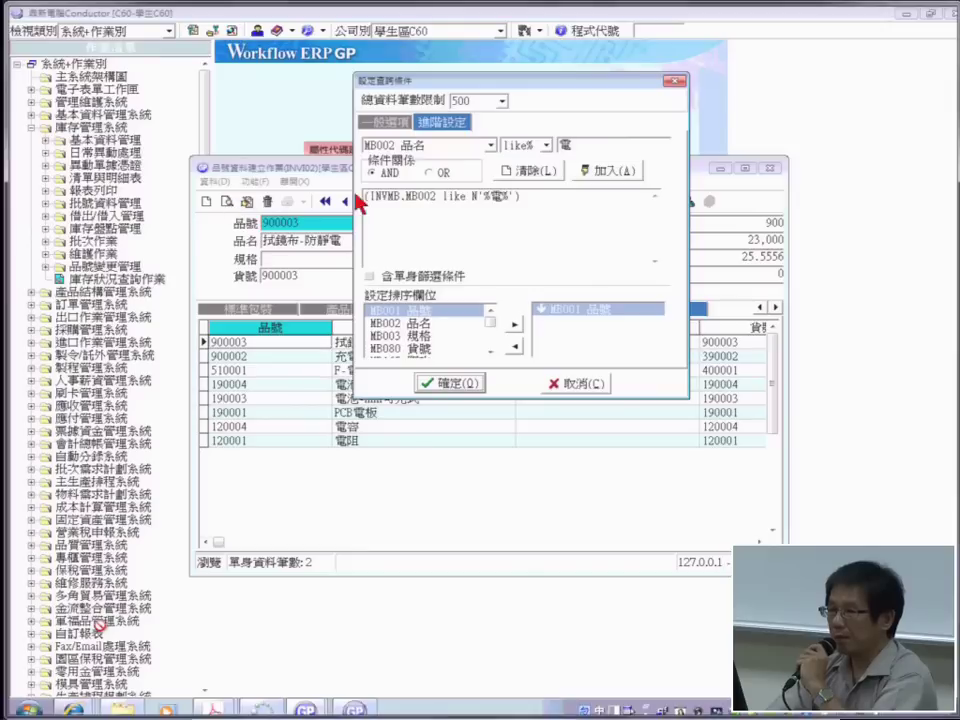
{"action": "left_click", "coordinate": [546, 146]}
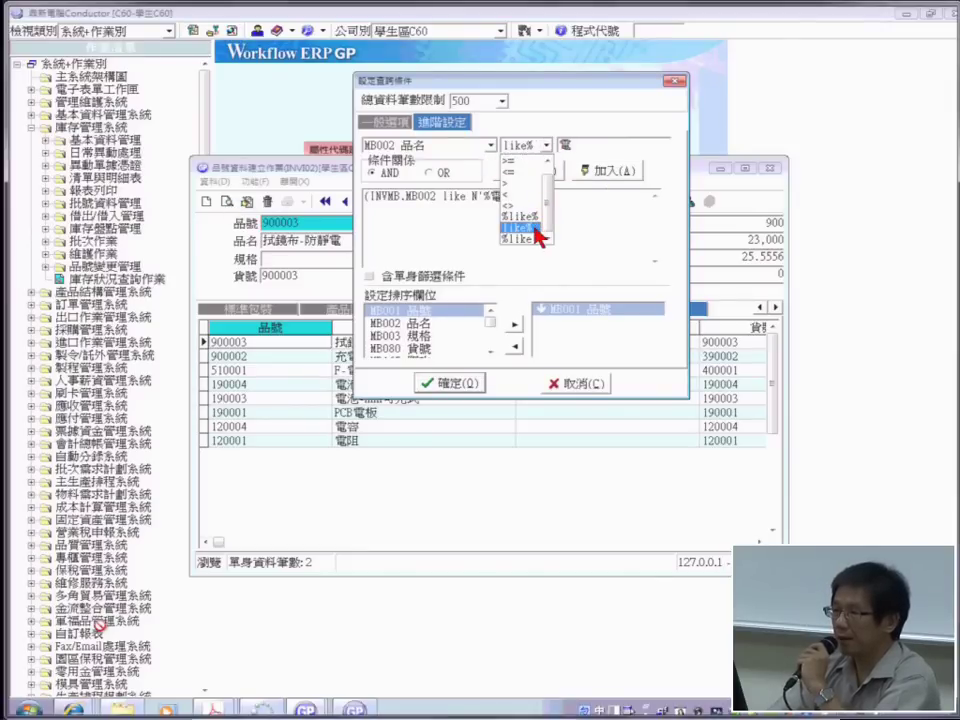
{"action": "left_click", "coordinate": [520, 240]}
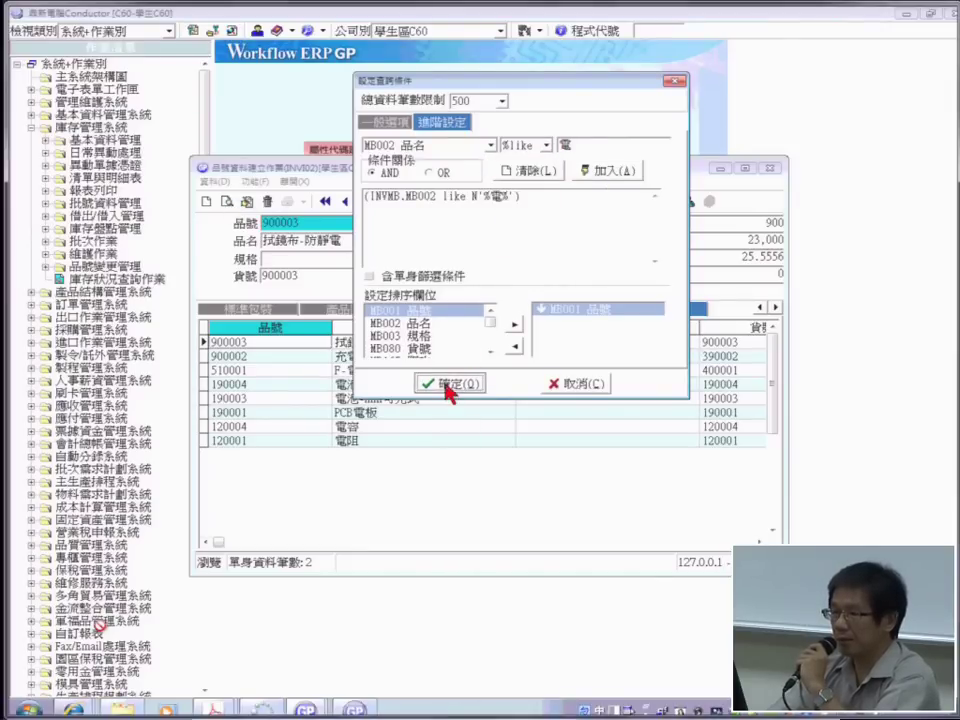
{"action": "left_click", "coordinate": [447, 383]}
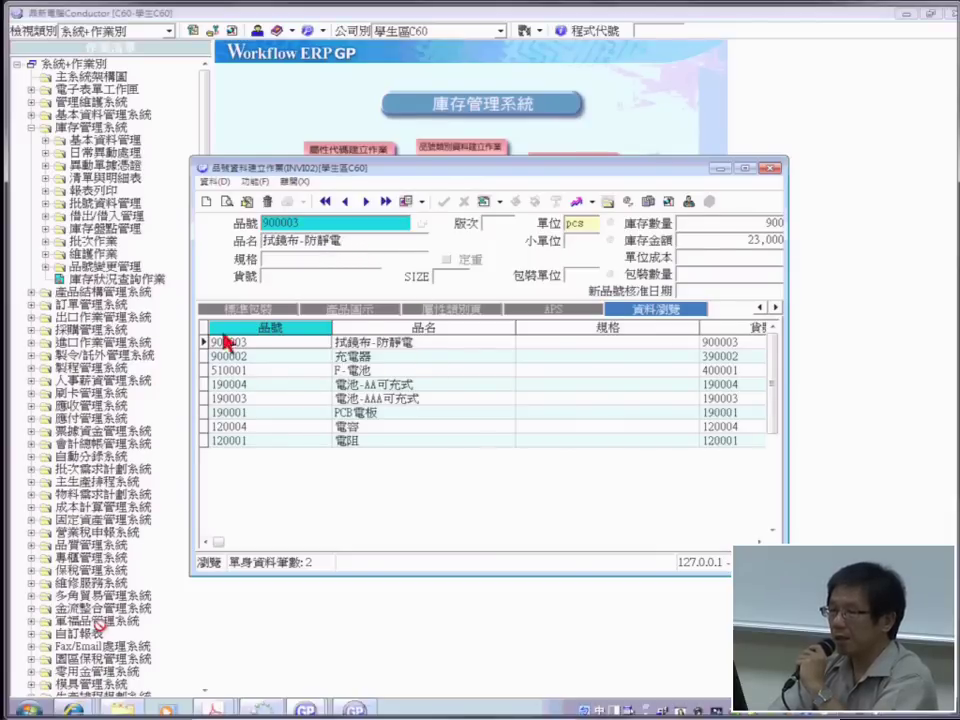
{"action": "left_click", "coordinate": [376, 347]}
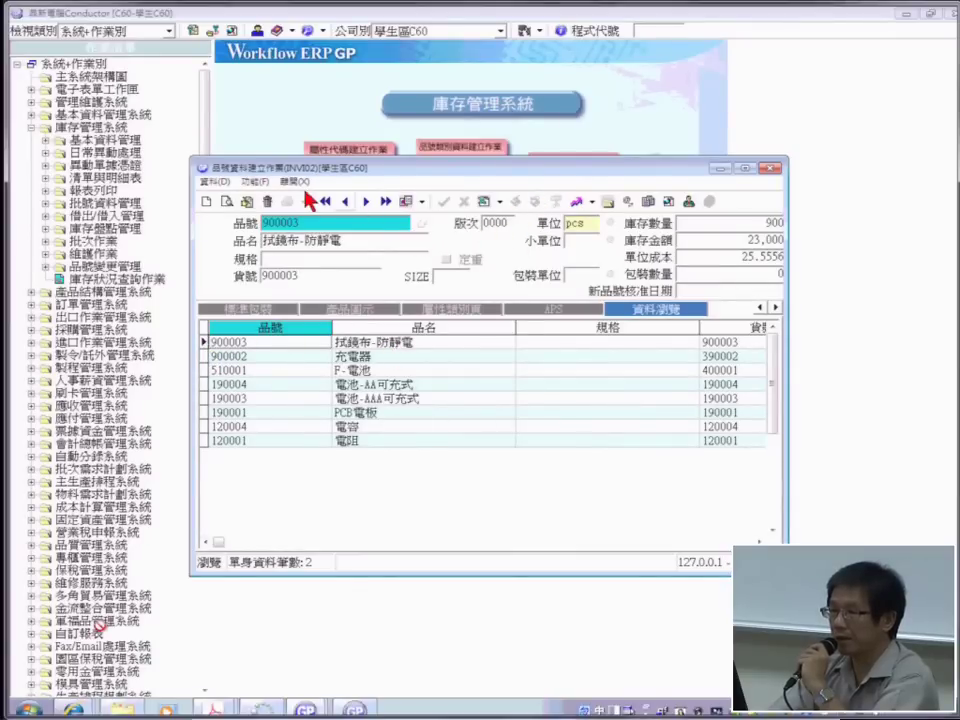
Try the 品名 query for 電 with the operator set to like% and look through the listed records
{"action": "left_click", "coordinate": [227, 203]}
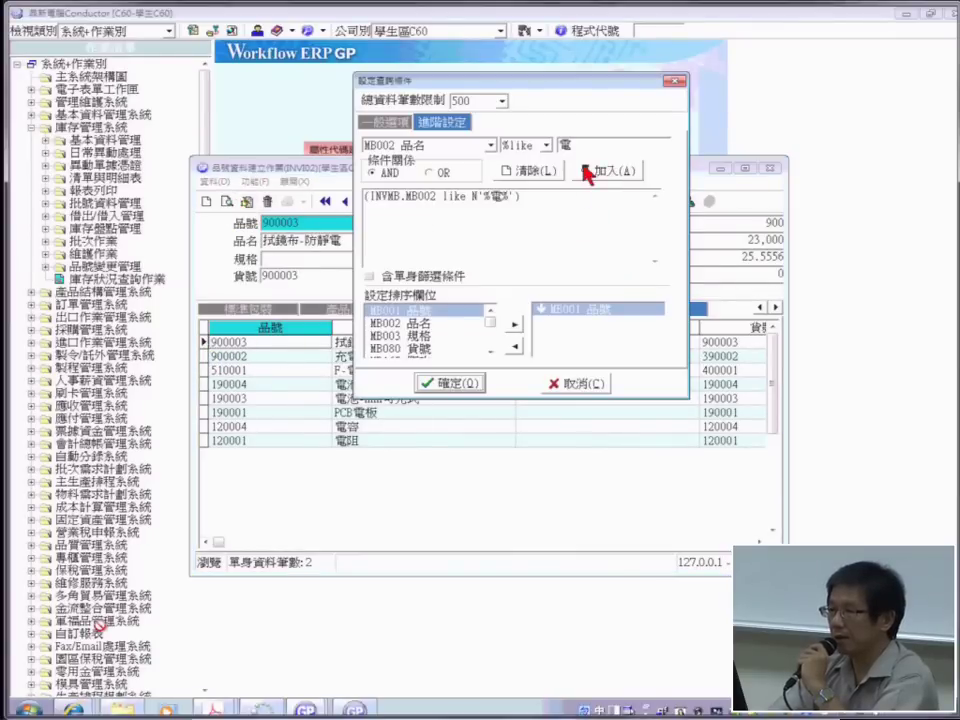
{"action": "left_click", "coordinate": [547, 146]}
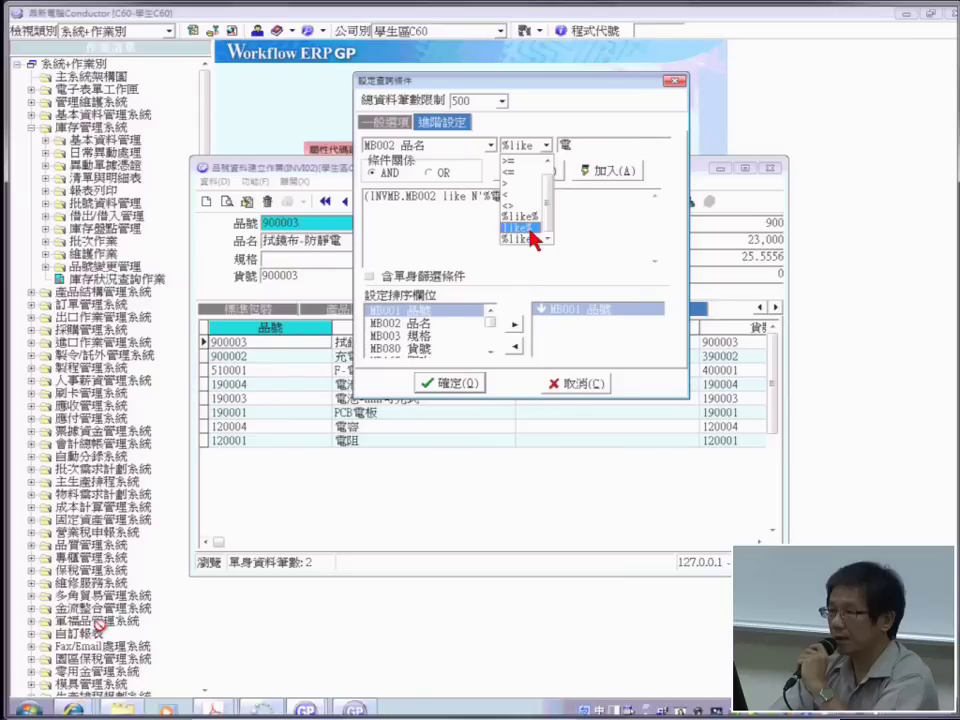
{"action": "left_click", "coordinate": [533, 238]}
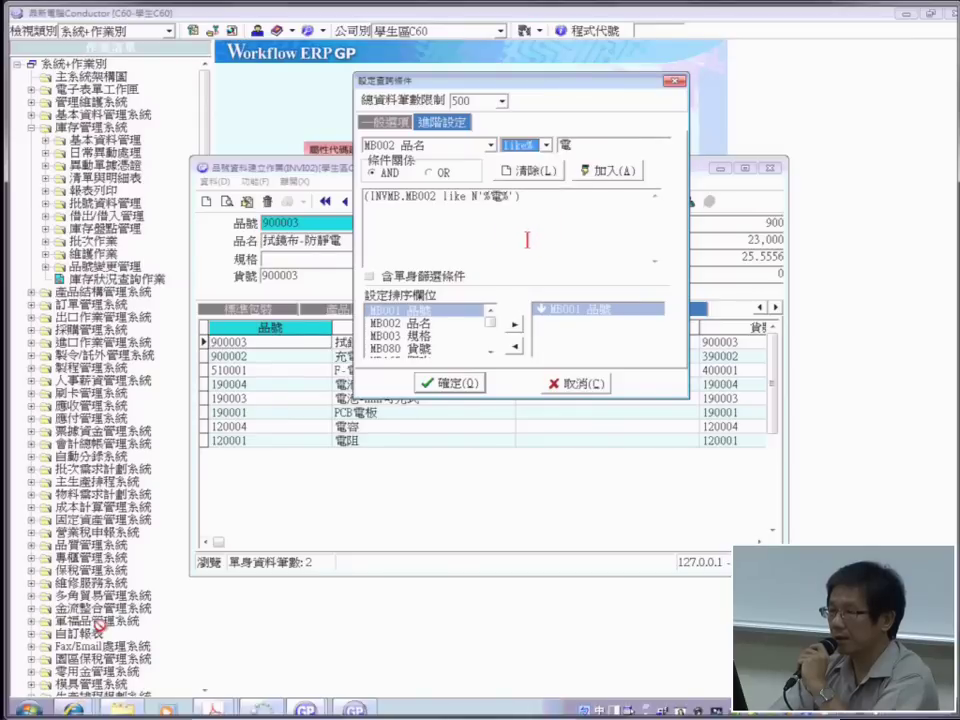
{"action": "left_click", "coordinate": [467, 390]}
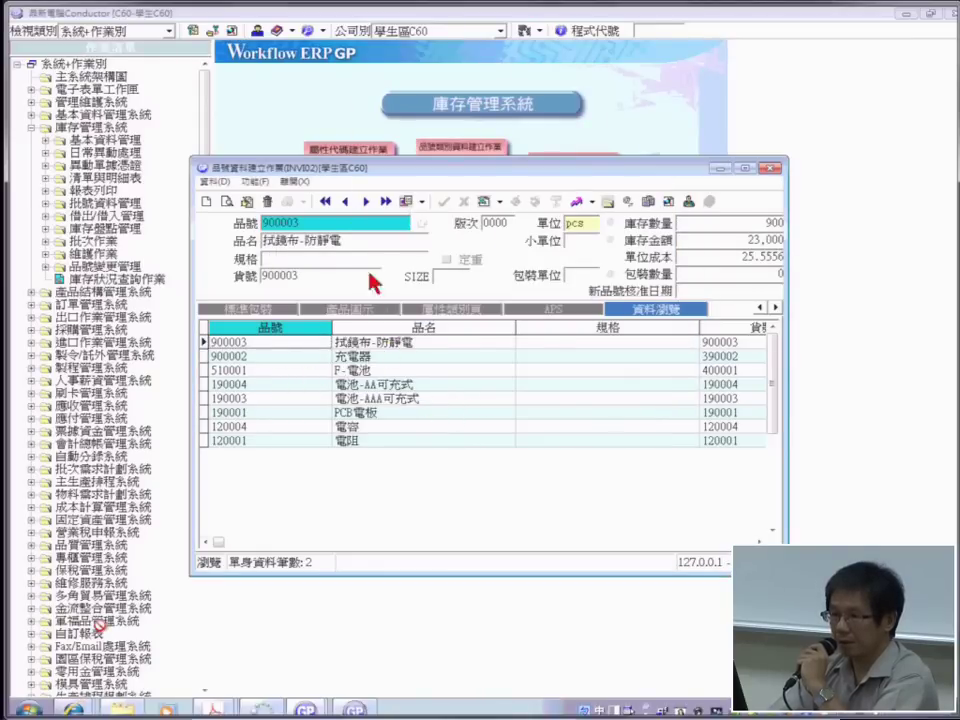
{"action": "scroll", "coordinate": [300, 410], "scroll_direction": "down", "scroll_amount": 7}
{"action": "scroll", "coordinate": [318, 400], "scroll_direction": "up", "scroll_amount": 2}
{"action": "scroll", "coordinate": [332, 403], "scroll_direction": "up", "scroll_amount": 5}
{"action": "scroll", "coordinate": [390, 448], "scroll_direction": "down", "scroll_amount": 7}
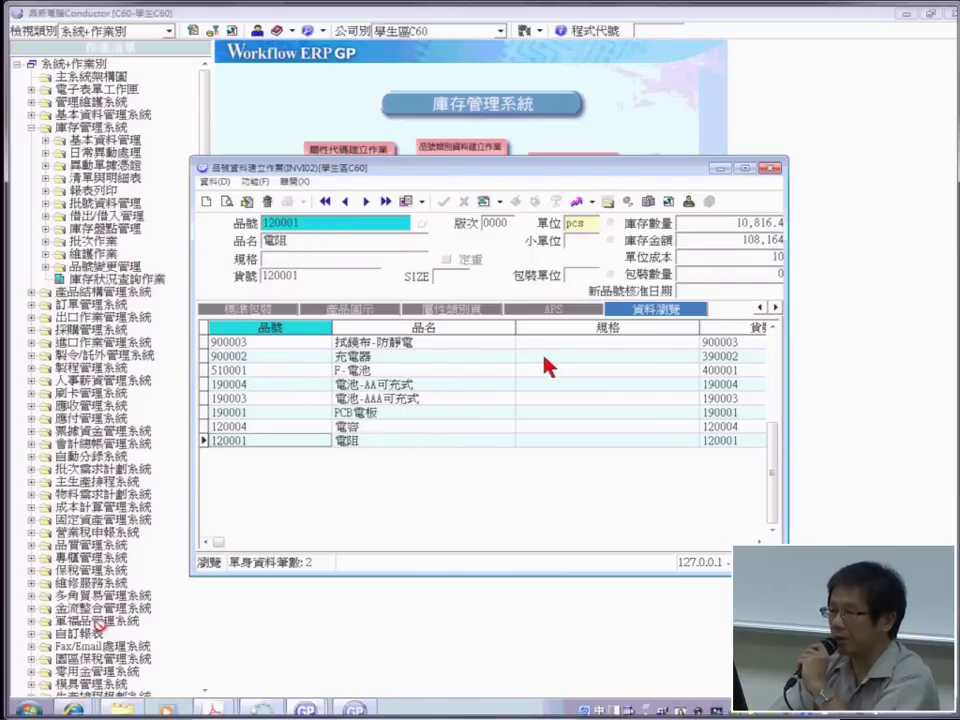
Replace the existing advanced condition with MB002 品名 %like 電 and run the query
{"action": "left_click", "coordinate": [227, 202]}
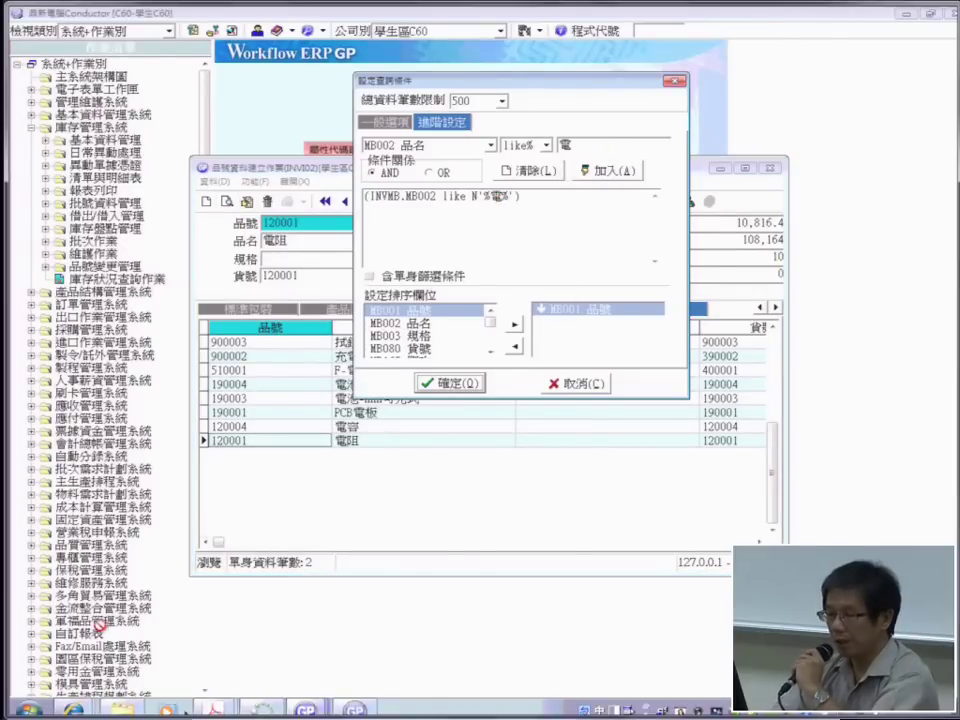
{"action": "left_click", "coordinate": [268, 708]}
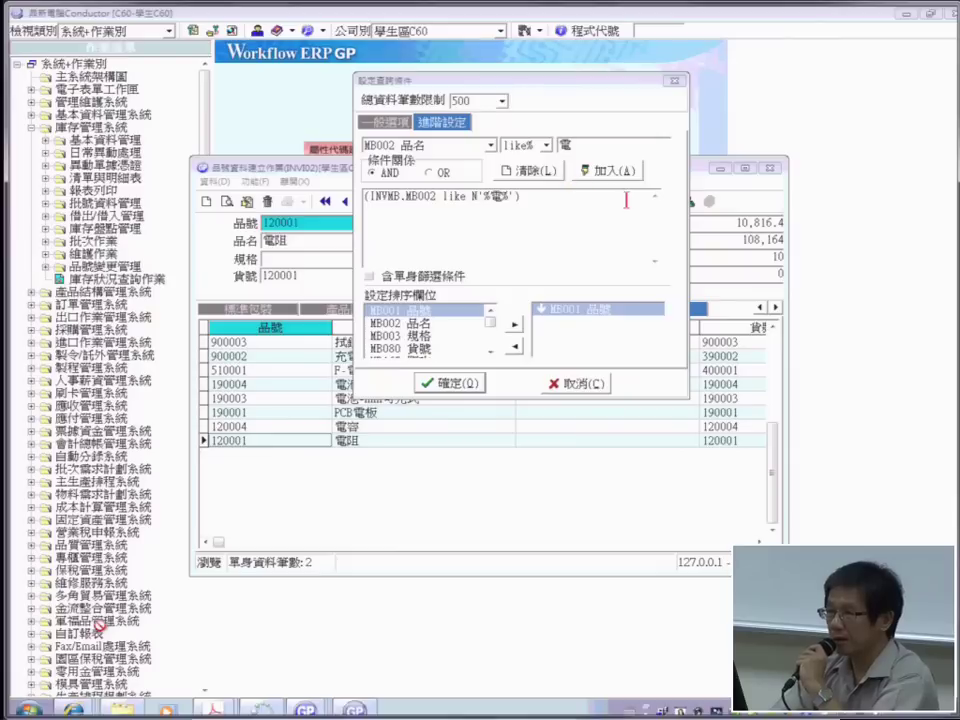
{"action": "left_click", "coordinate": [548, 147]}
{"action": "left_click", "coordinate": [542, 242]}
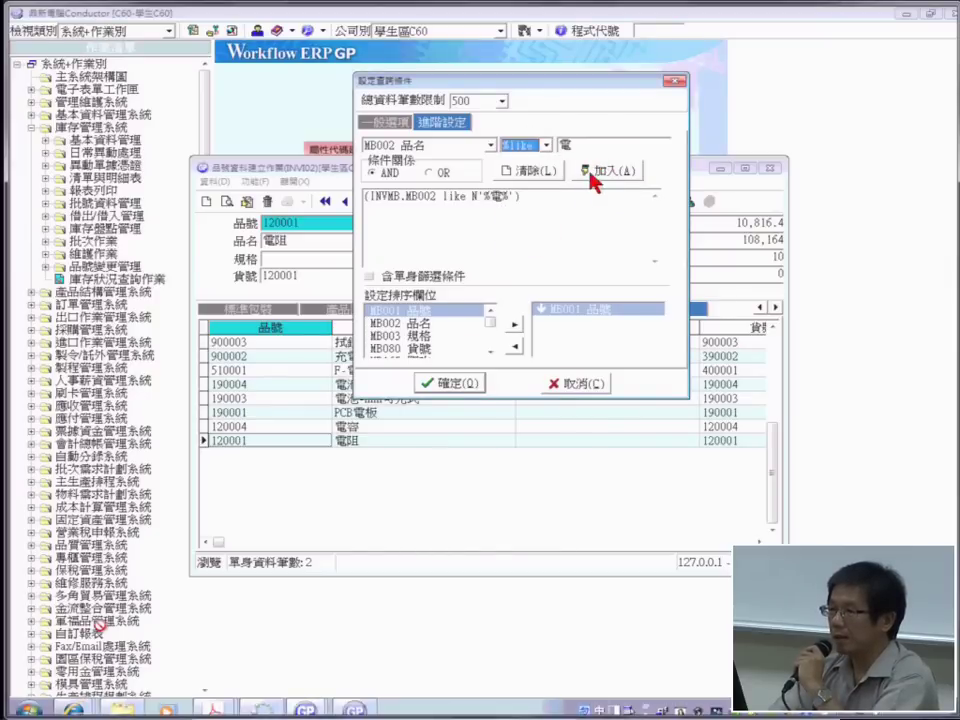
{"action": "left_click", "coordinate": [538, 170]}
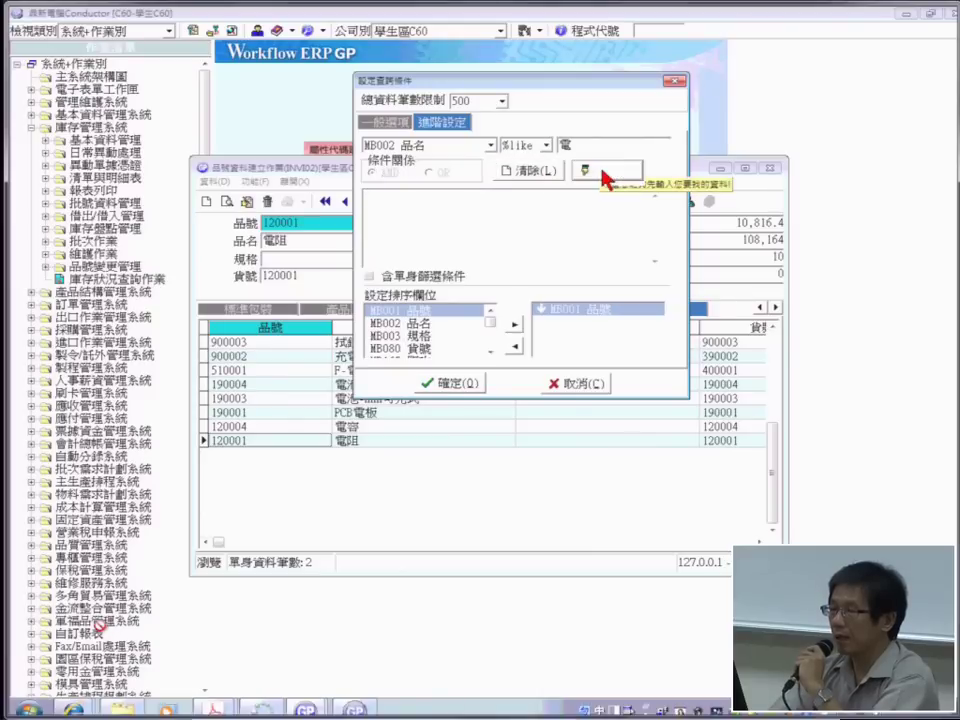
{"action": "left_click", "coordinate": [604, 170]}
{"action": "left_click", "coordinate": [446, 384]}
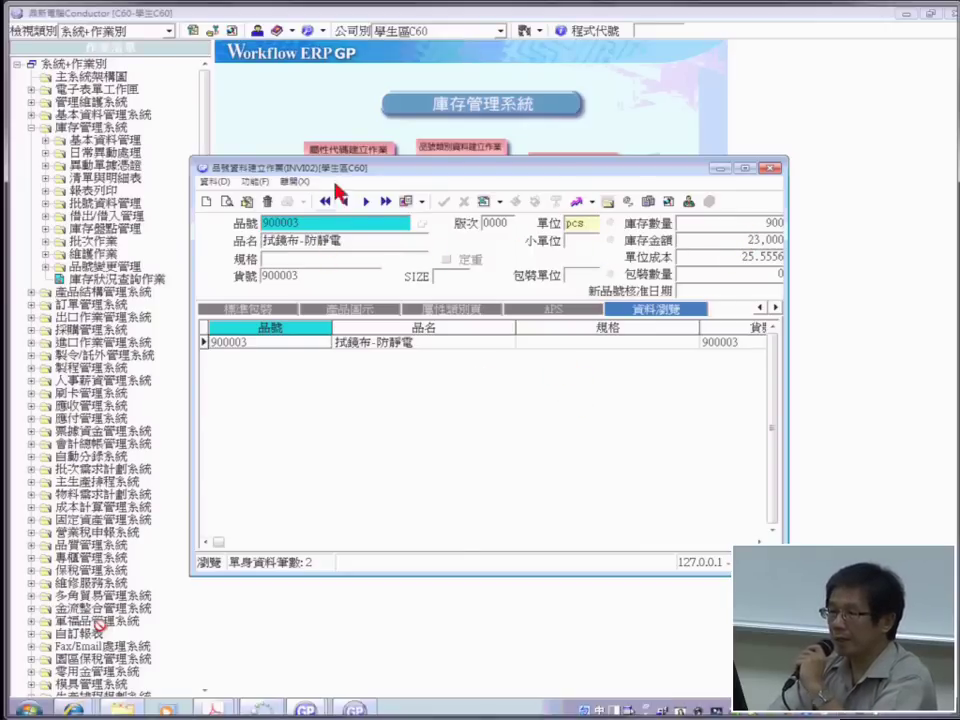
Check the advanced condition in the query settings, and close both the settings and the INVI02 window
{"action": "left_click", "coordinate": [226, 202]}
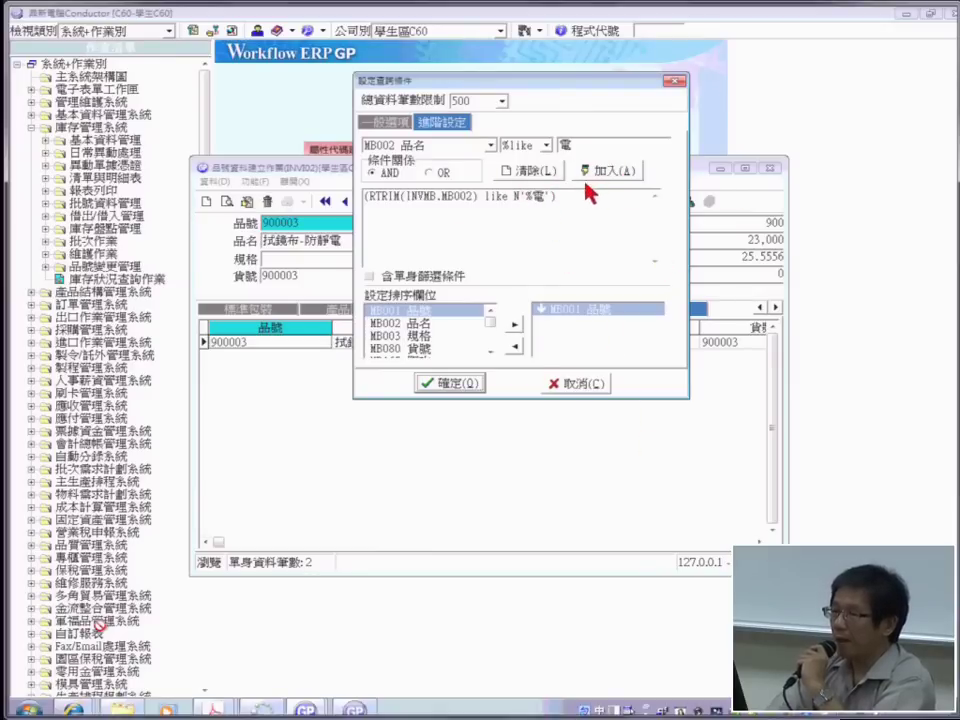
{"action": "left_click", "coordinate": [675, 80]}
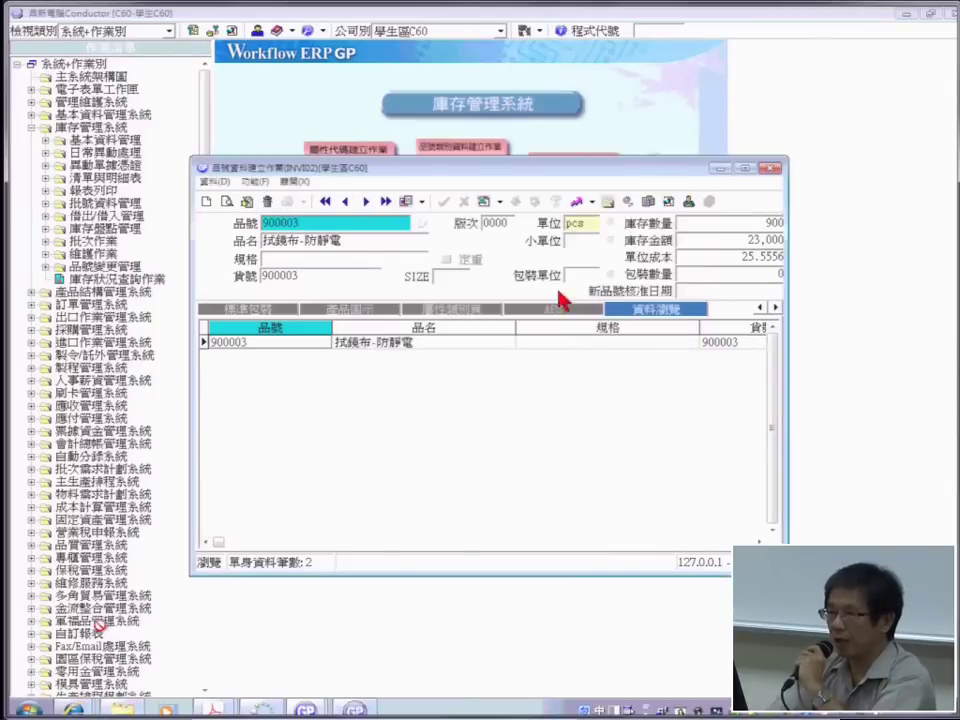
{"action": "left_click", "coordinate": [771, 169]}
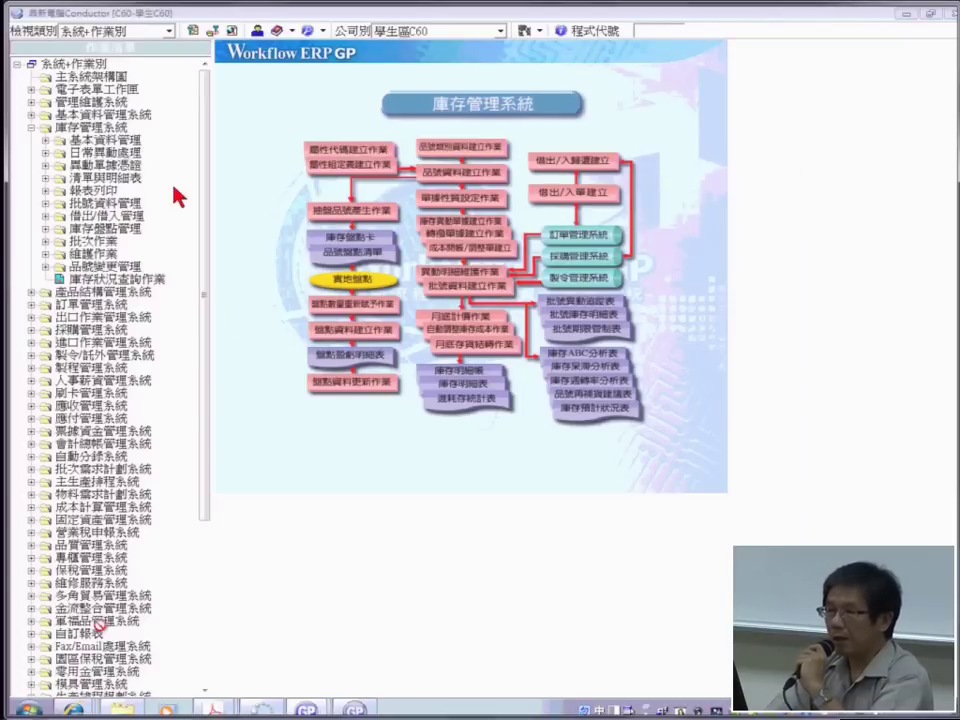
Collapse the 庫存管理系統 branch and look further down the system list
{"action": "left_click", "coordinate": [31, 128]}
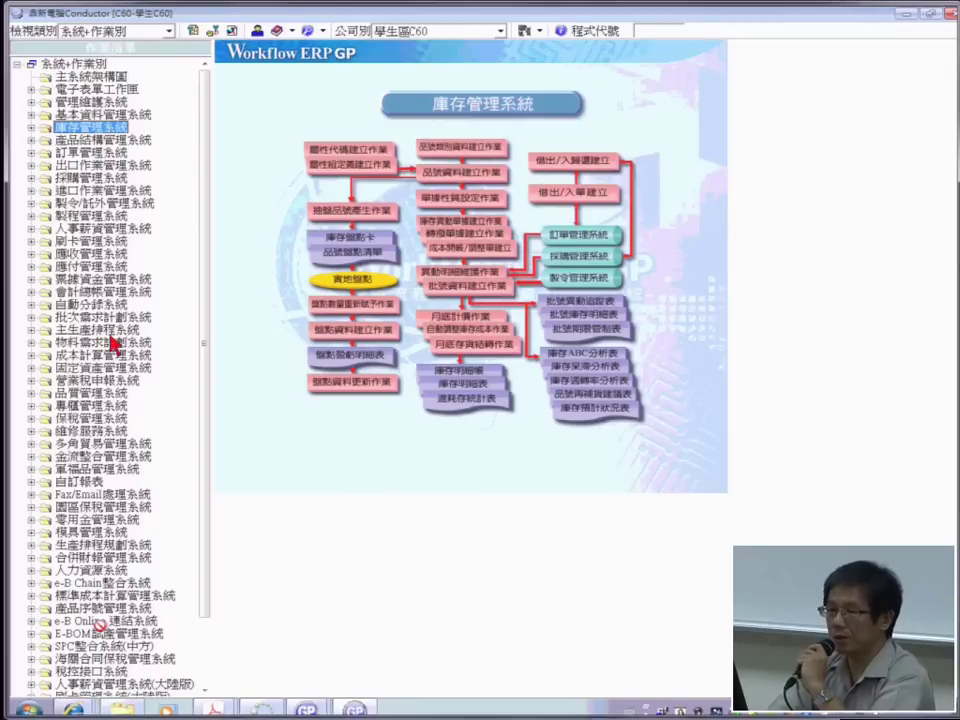
{"action": "scroll", "coordinate": [204, 197], "scroll_direction": "down", "scroll_amount": 1}
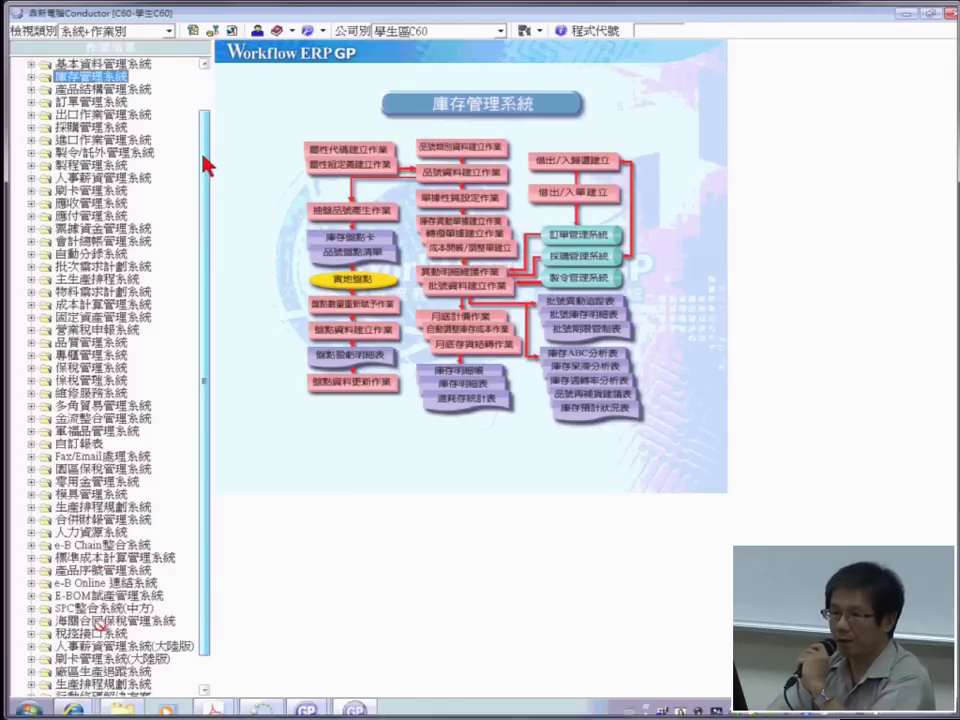